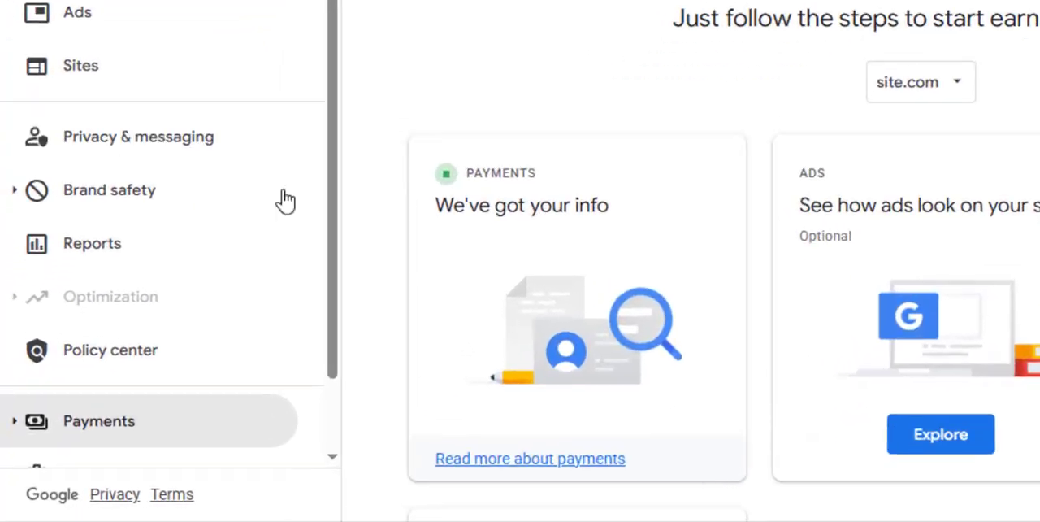
Open the payments info page and go to the management of its payment settings
{"action": "scroll", "coordinate": [378, 162], "scroll_direction": "down", "scroll_amount": 2}
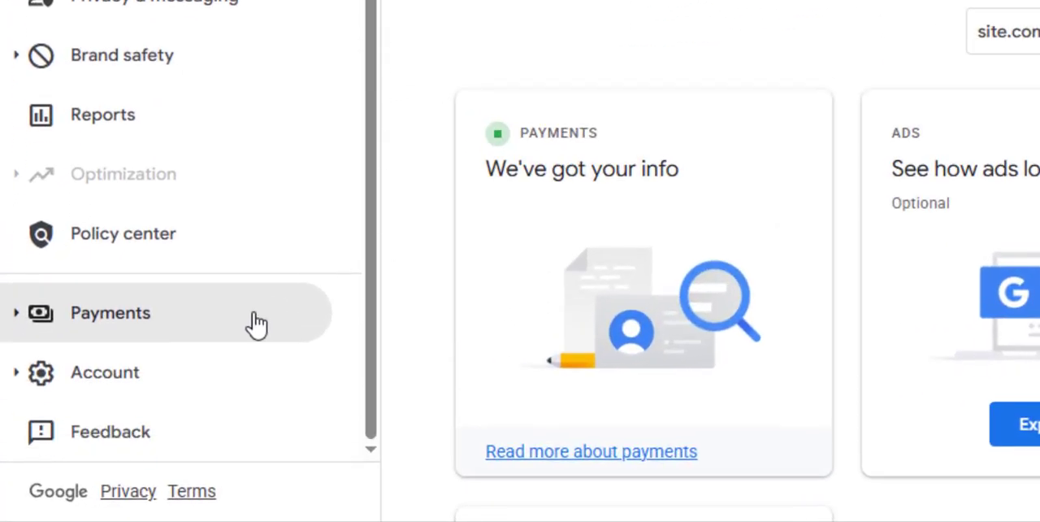
{"action": "left_click", "coordinate": [212, 337]}
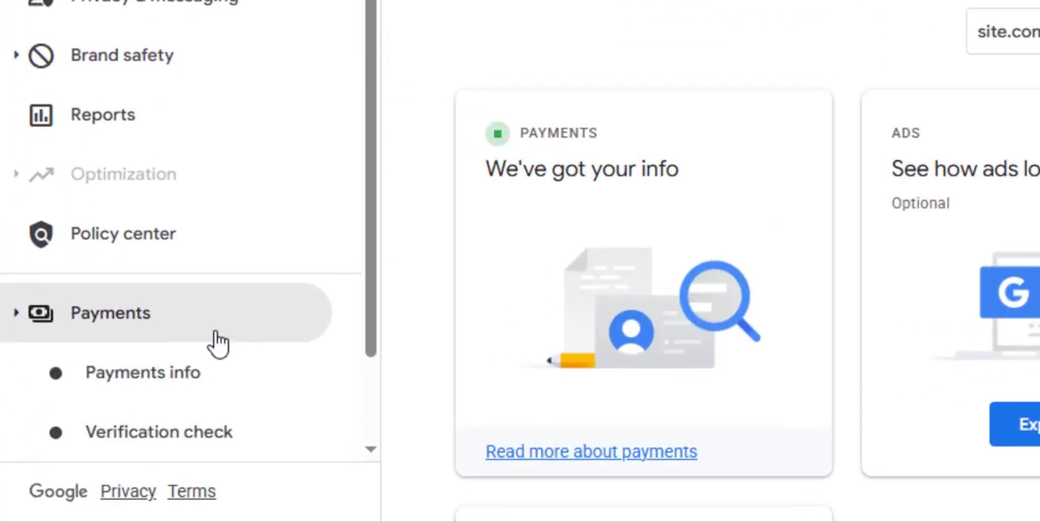
{"action": "left_click", "coordinate": [193, 379]}
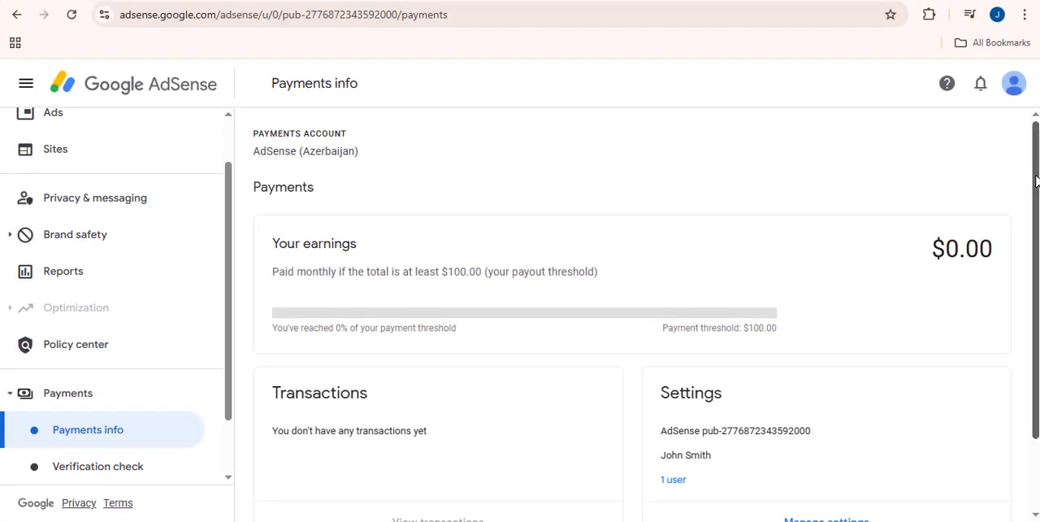
{"action": "left_click_drag", "start_coordinate": [1037, 195], "coordinate": [1036, 278]}
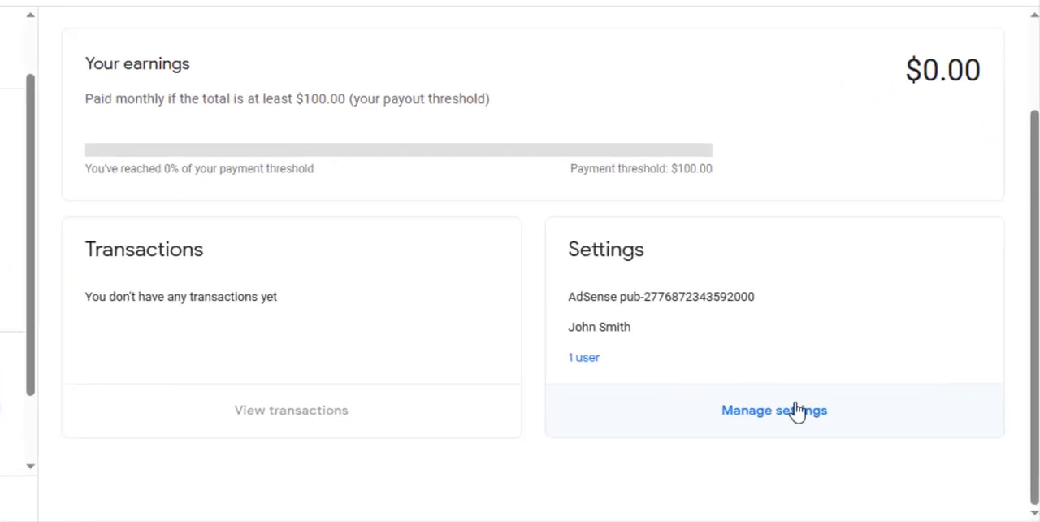
{"action": "left_click", "coordinate": [845, 437]}
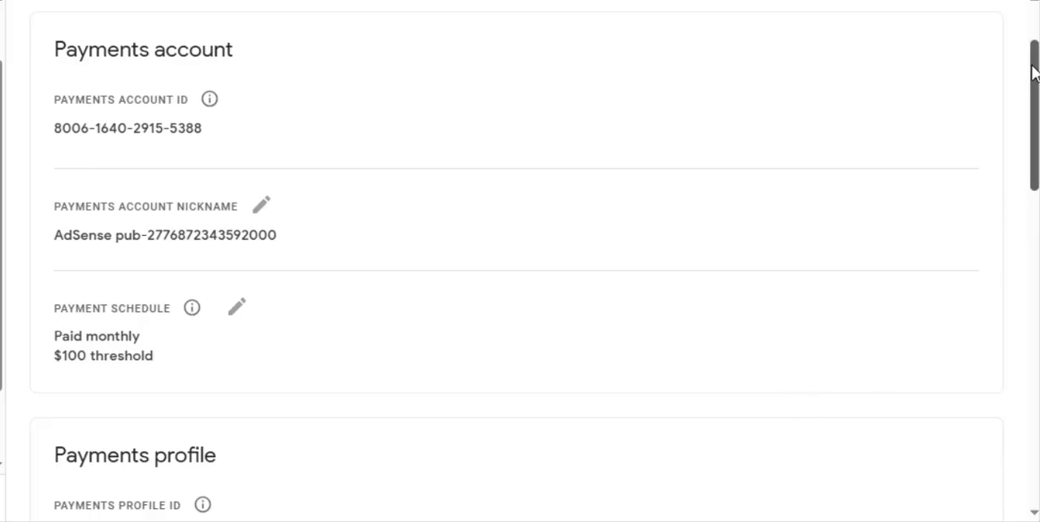
Open the tax information management page from the United States tax info entry in the payments profile
{"action": "left_click_drag", "start_coordinate": [1034, 74], "coordinate": [1038, 317]}
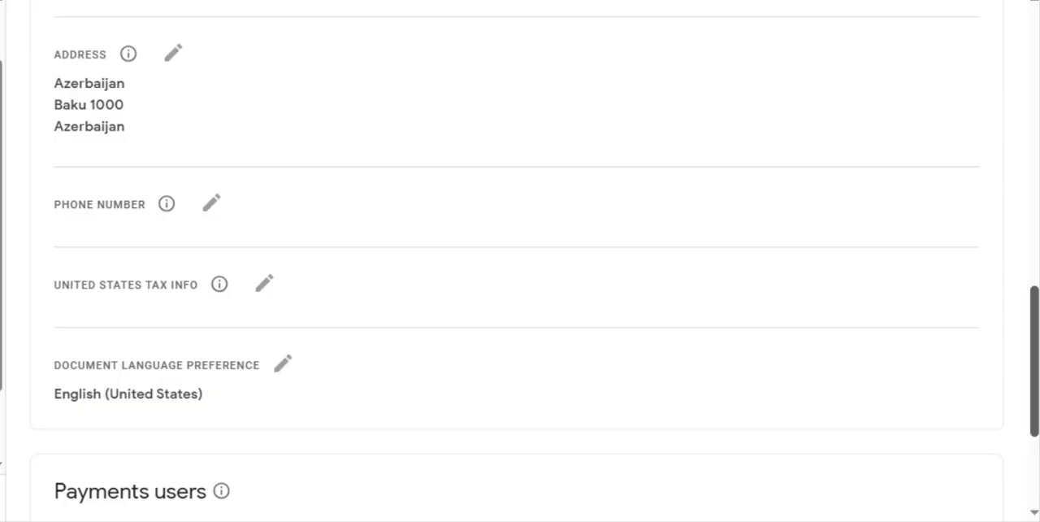
{"action": "left_click", "coordinate": [259, 289]}
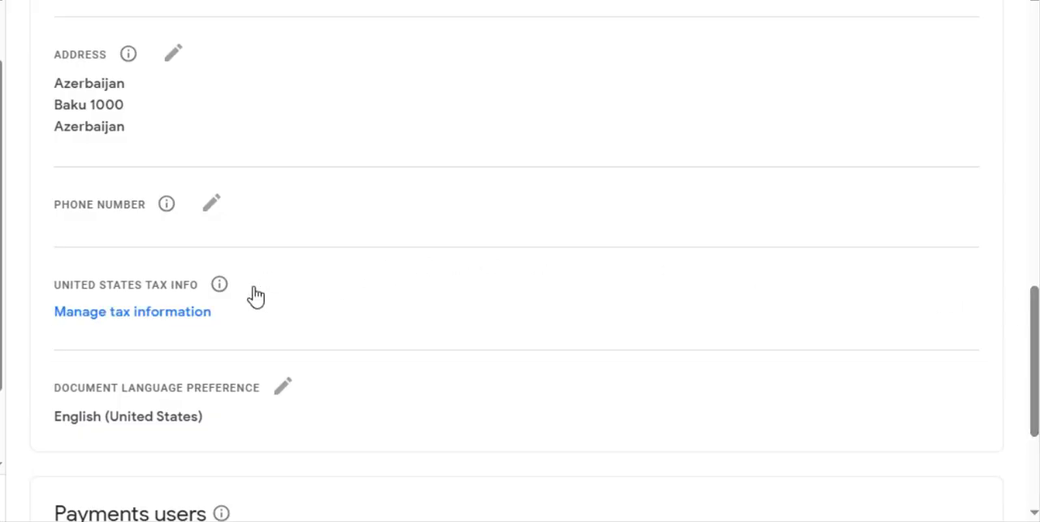
{"action": "left_click", "coordinate": [121, 317]}
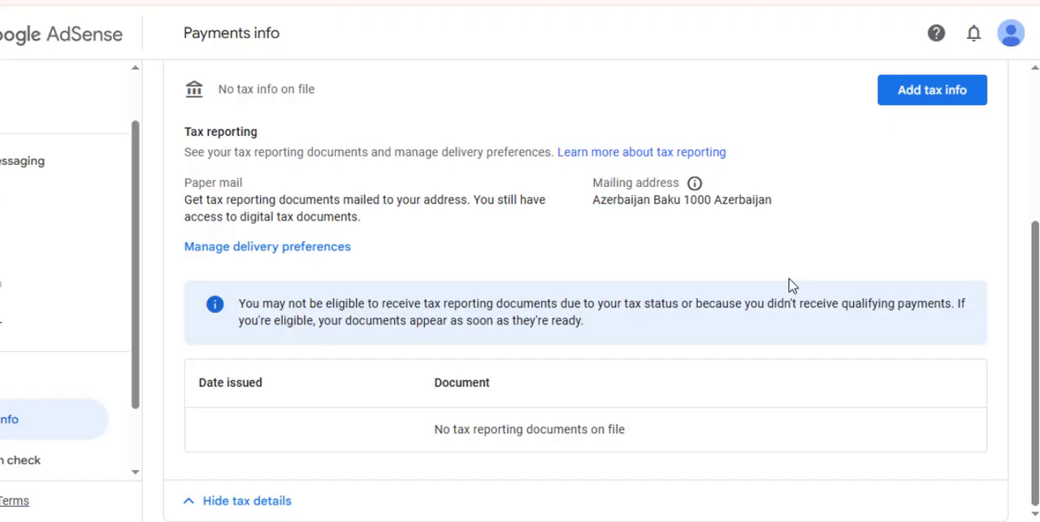
Start a new tax info form and verify the identity with the account password
{"action": "left_click", "coordinate": [929, 95]}
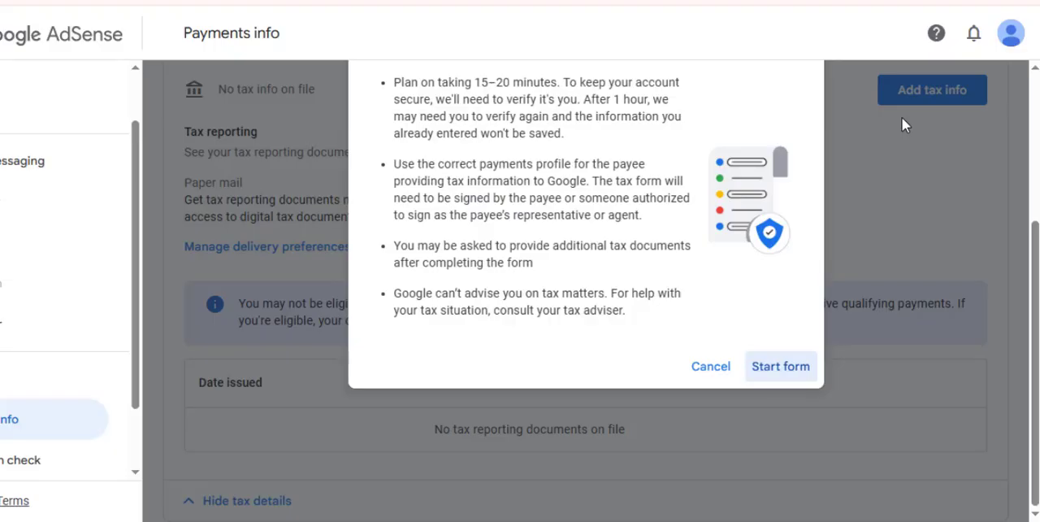
{"action": "left_click", "coordinate": [773, 367]}
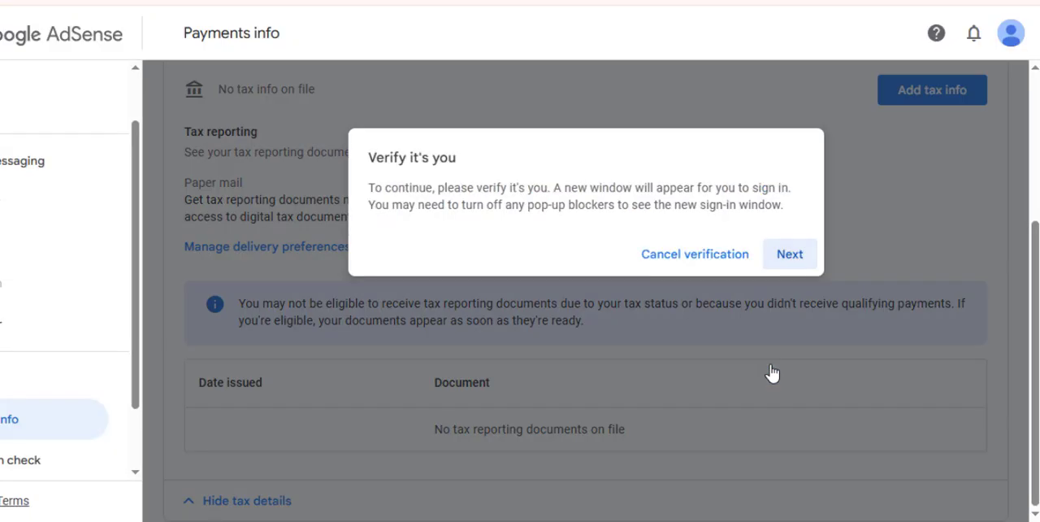
{"action": "left_click", "coordinate": [800, 255]}
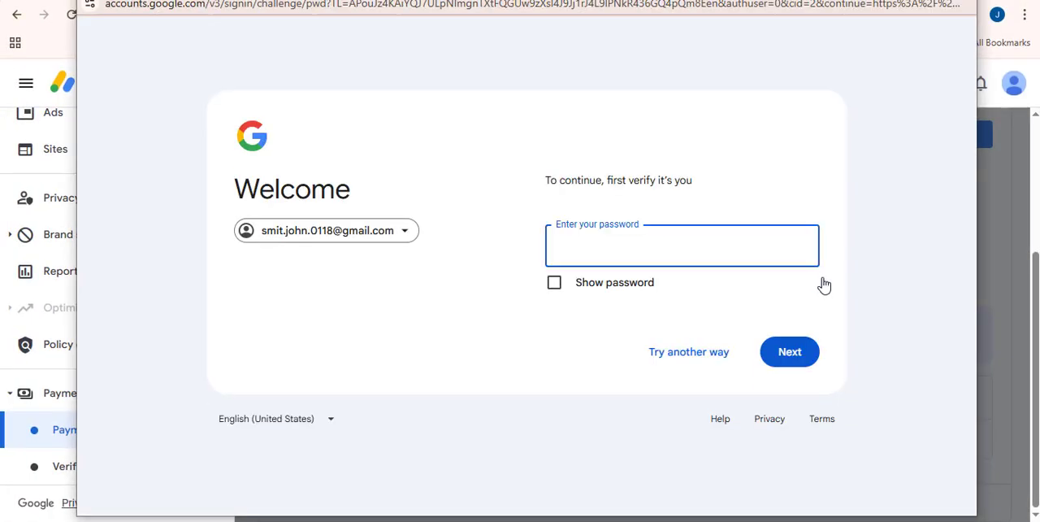
{"action": "type", "text": "•••••••••"}
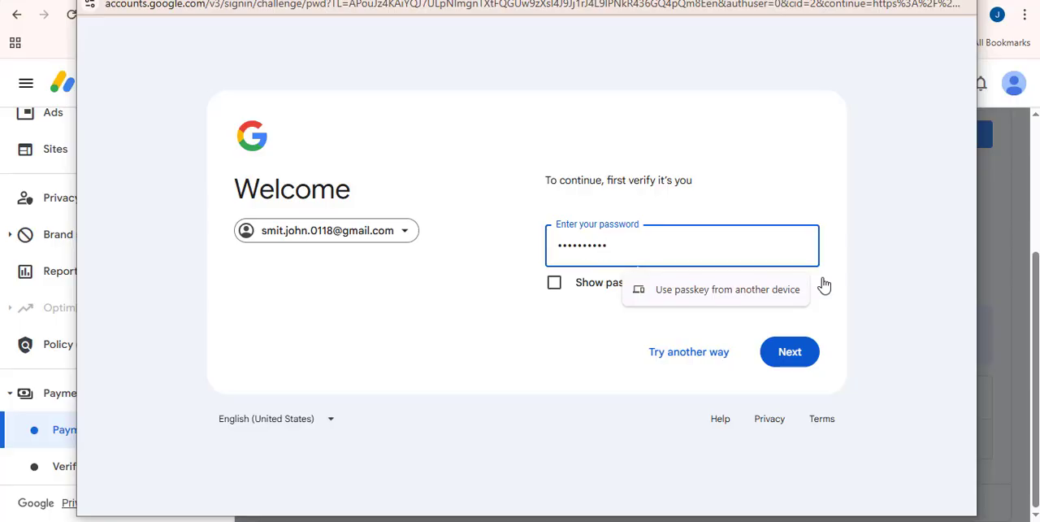
{"action": "left_click", "coordinate": [784, 355]}
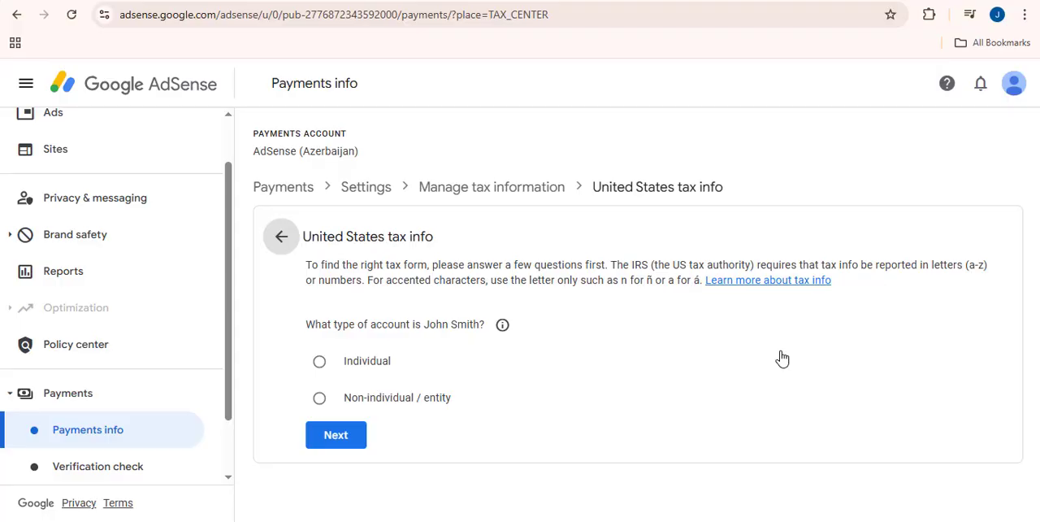
Set the account type to Individual and answer No to being a United States citizen or resident
{"action": "left_click", "coordinate": [322, 365]}
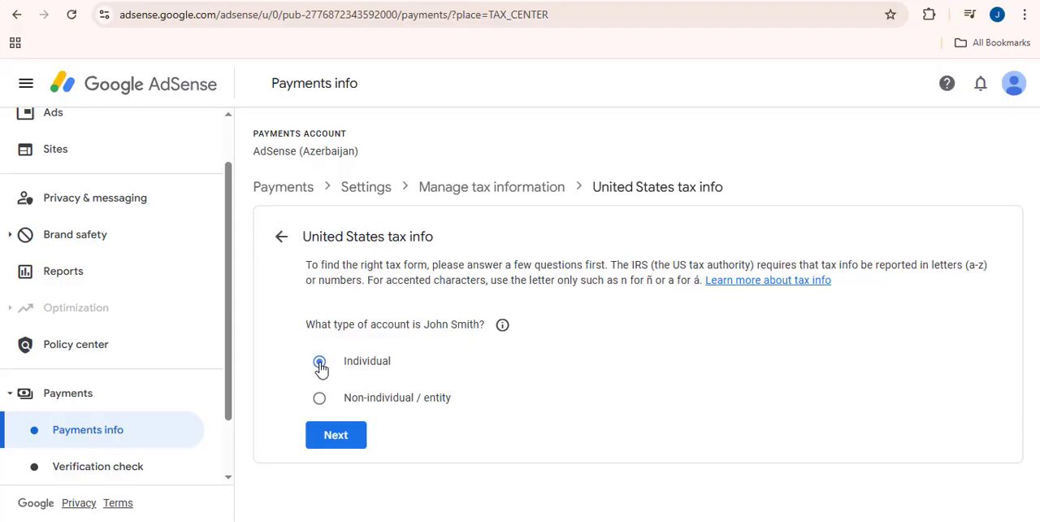
{"action": "left_click", "coordinate": [337, 436]}
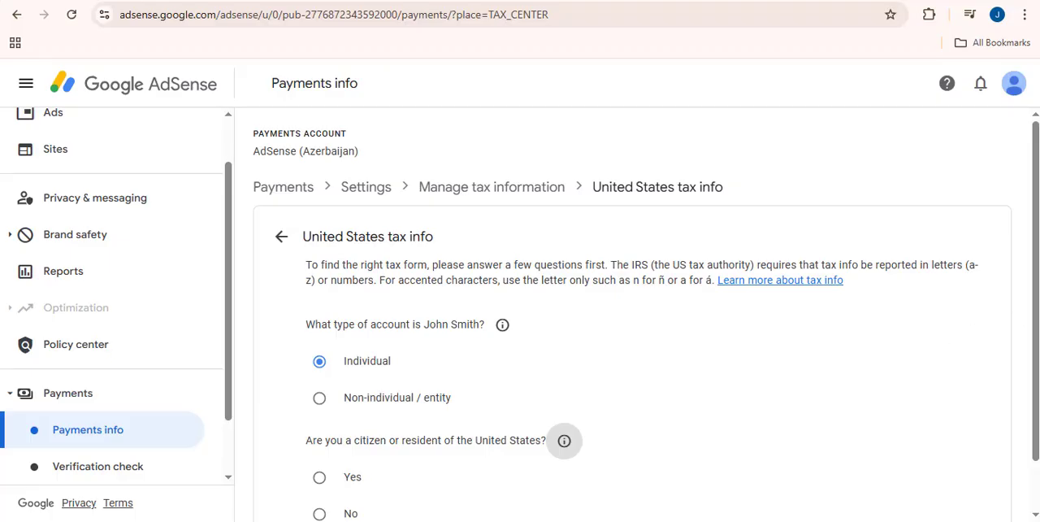
{"action": "left_click_drag", "start_coordinate": [1036, 248], "coordinate": [1036, 343]}
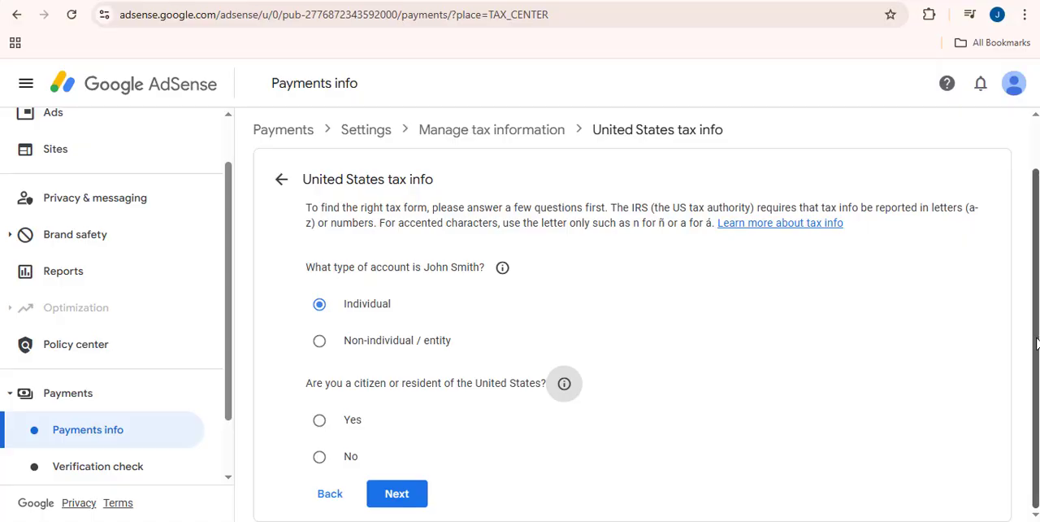
{"action": "left_click", "coordinate": [319, 456]}
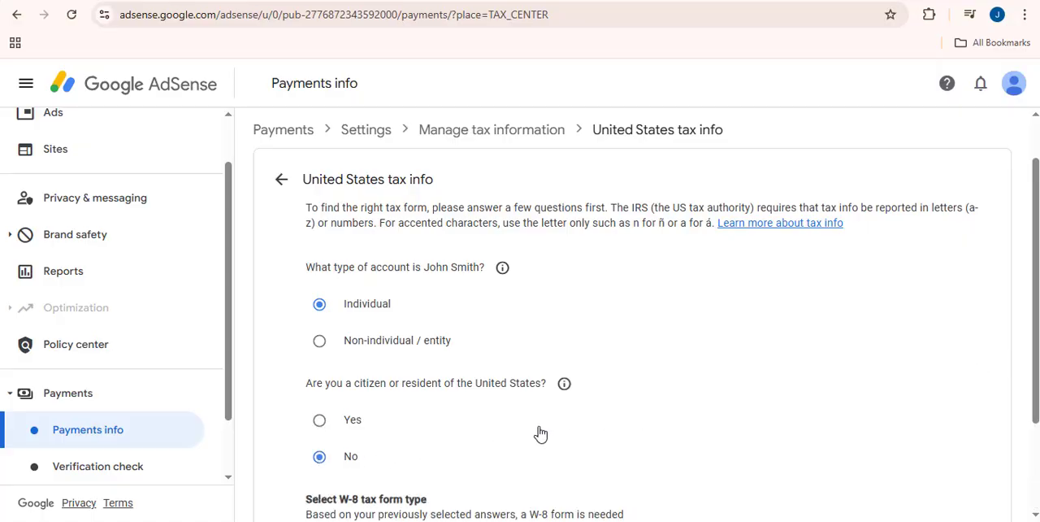
Select W-8BEN as the W-8 tax form type and start that form
{"action": "scroll", "coordinate": [821, 384], "scroll_direction": "down", "scroll_amount": 2}
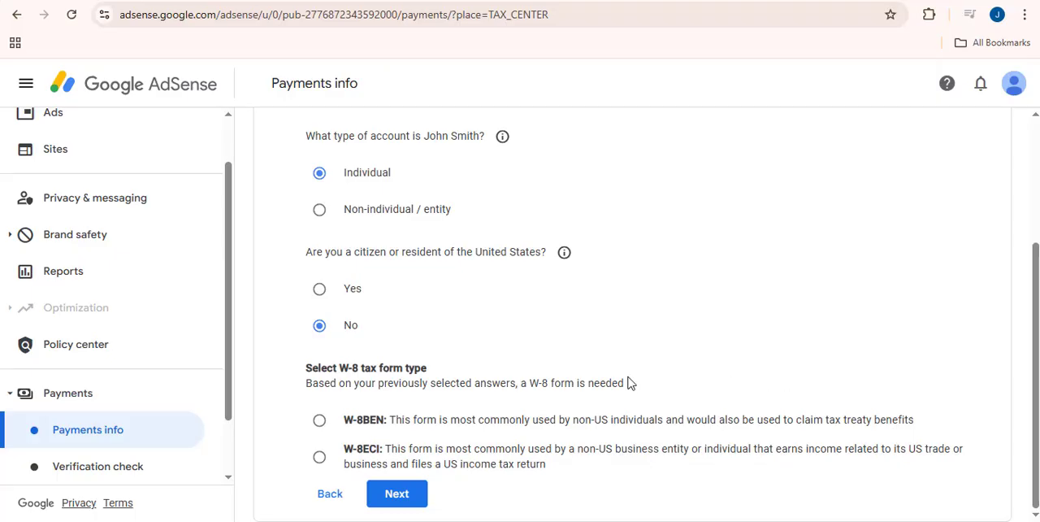
{"action": "left_click", "coordinate": [320, 423]}
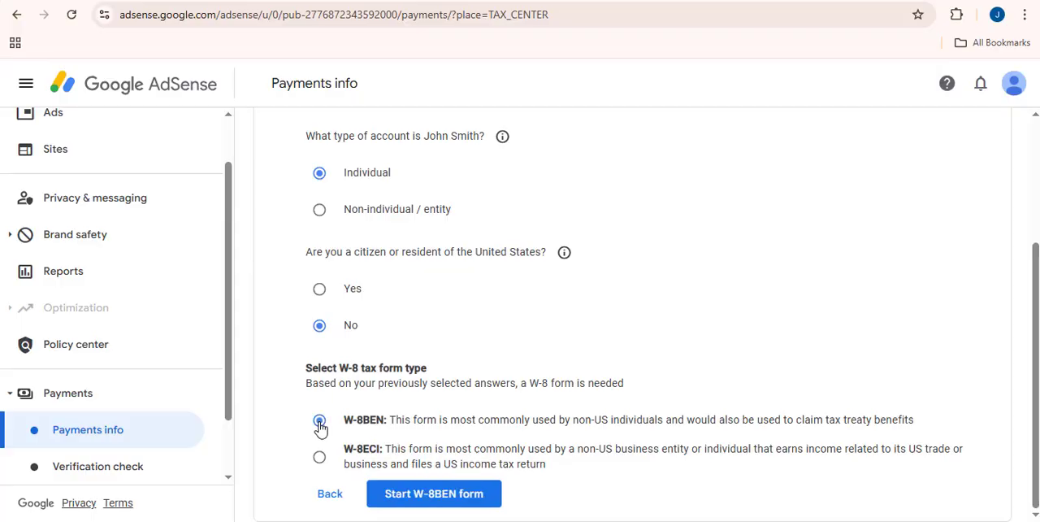
{"action": "left_click", "coordinate": [494, 500]}
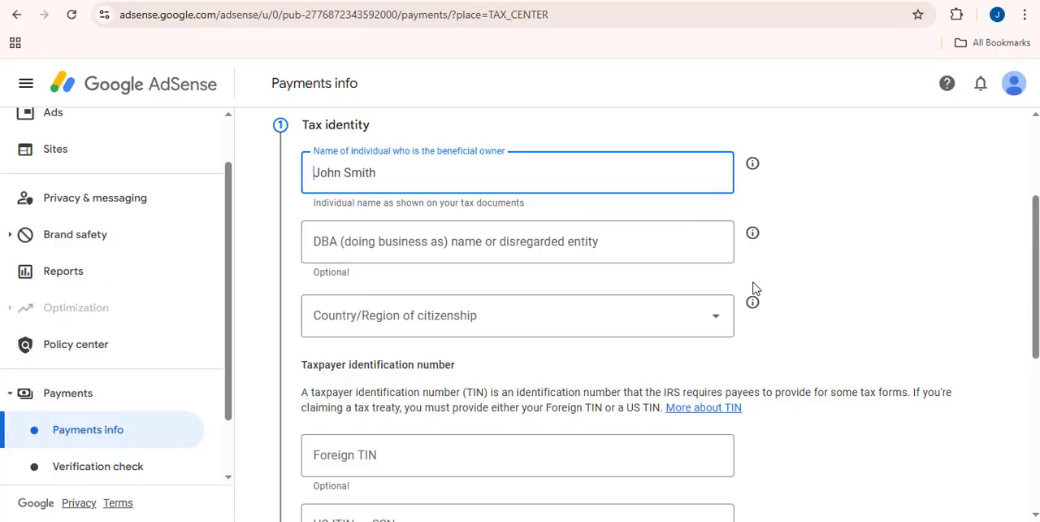
Set the country/region of citizenship to Azerbaijan in the Tax identity section
{"action": "left_click", "coordinate": [661, 333]}
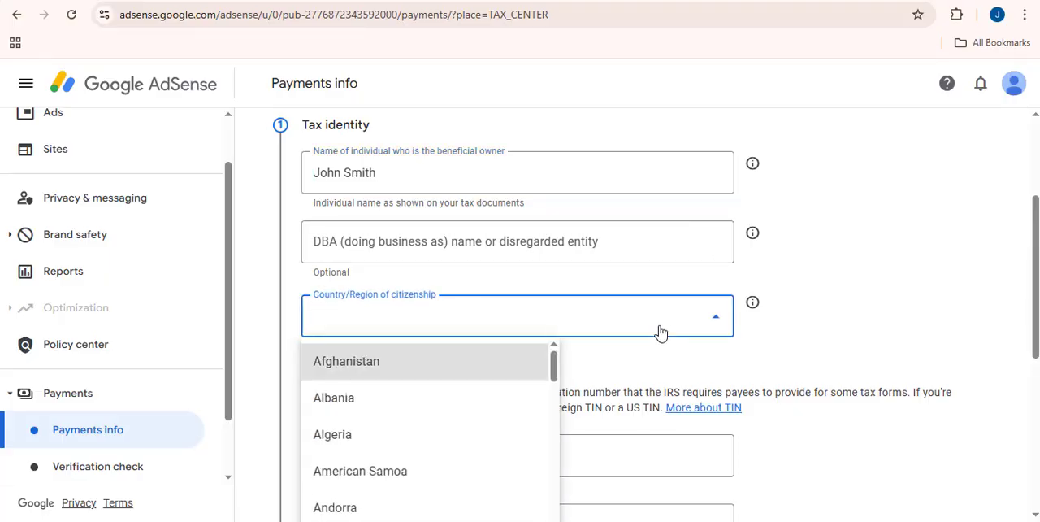
{"action": "scroll", "coordinate": [658, 334], "scroll_direction": "down", "scroll_amount": 4}
{"action": "scroll", "coordinate": [499, 411], "scroll_direction": "down", "scroll_amount": 3}
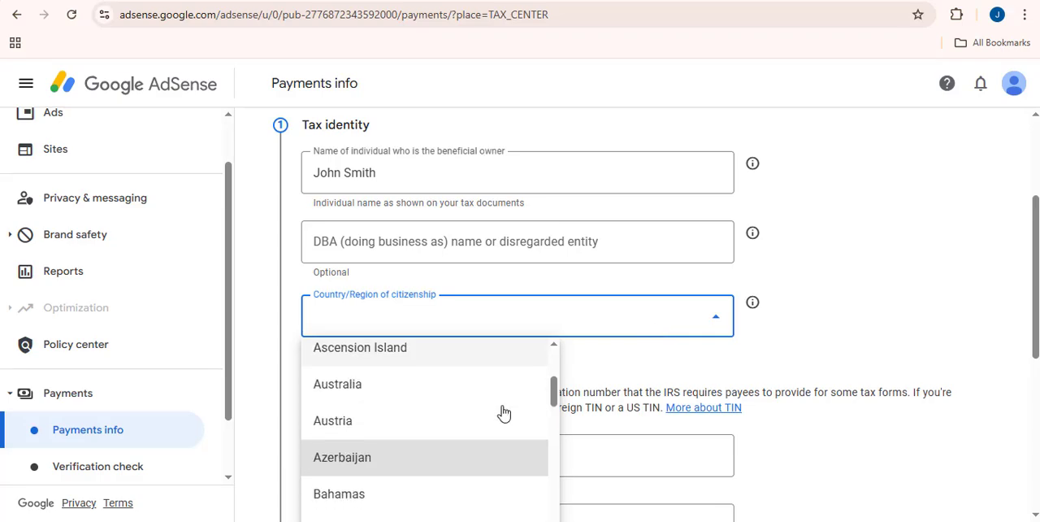
{"action": "scroll", "coordinate": [460, 396], "scroll_direction": "down", "scroll_amount": 1}
{"action": "left_click", "coordinate": [453, 382]}
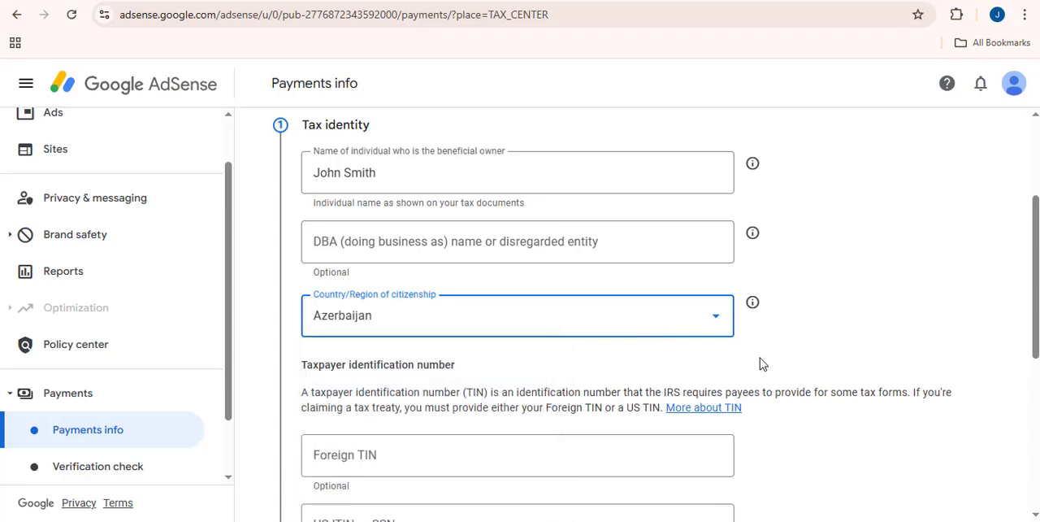
Enter the foreign taxpayer identification number and submit the Tax identity section
{"action": "scroll", "coordinate": [756, 364], "scroll_direction": "down", "scroll_amount": 1}
{"action": "left_click", "coordinate": [513, 380]}
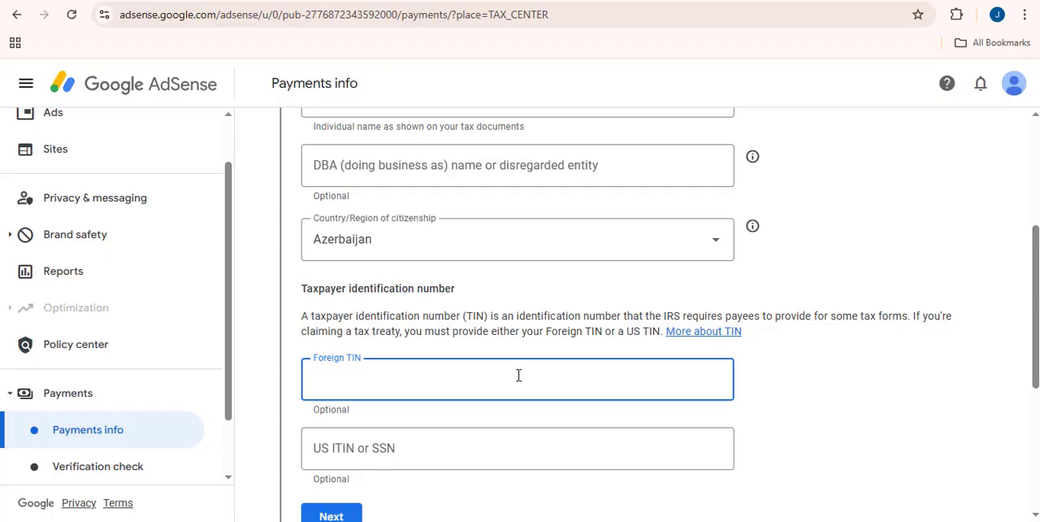
{"action": "left_click_drag", "start_coordinate": [324, 379], "coordinate": [306, 386]}
{"action": "type", "text": "5"}
{"action": "left_click", "coordinate": [925, 399]}
{"action": "scroll", "coordinate": [925, 398], "scroll_direction": "down", "scroll_amount": 4}
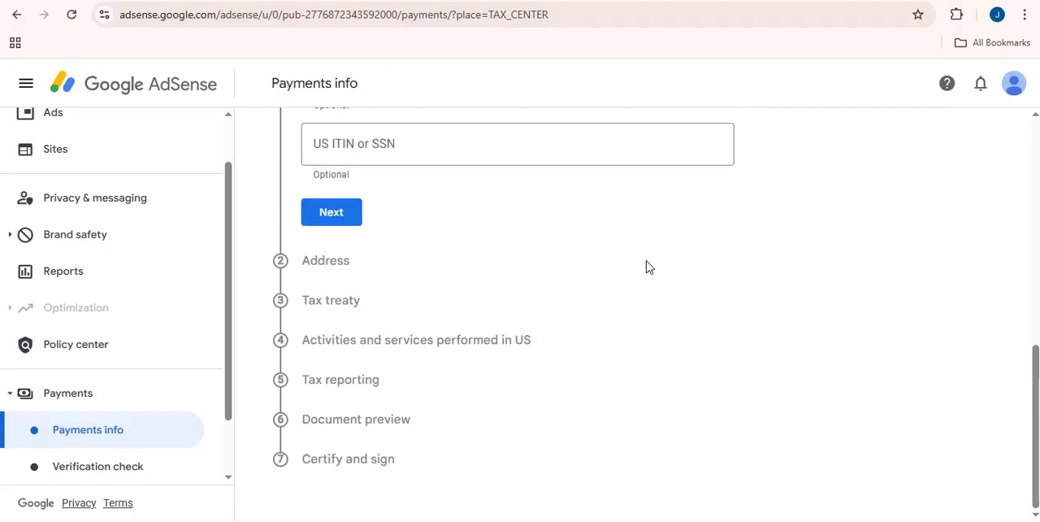
{"action": "left_click", "coordinate": [339, 213]}
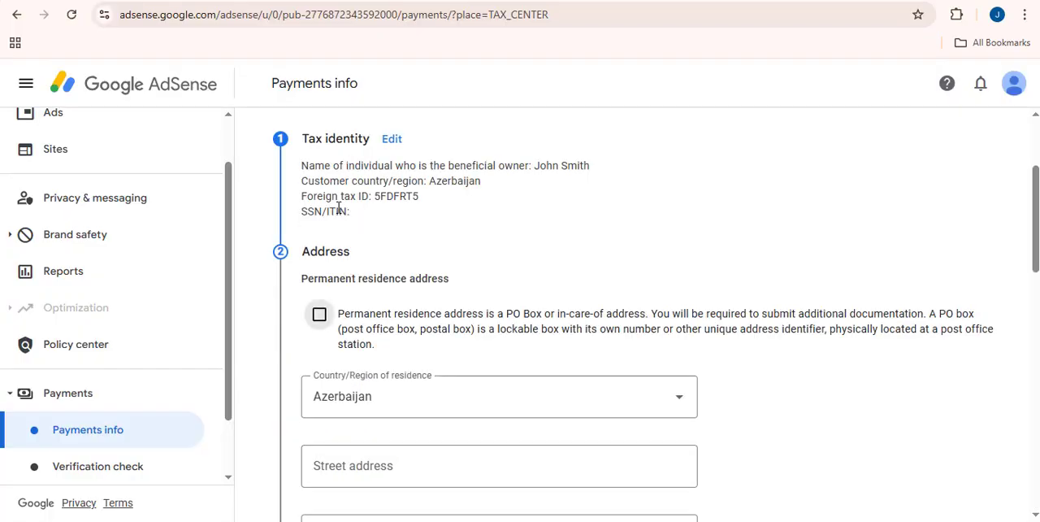
Mark the permanent residence as a PO Box or in-care-of address and fill in the street address and city from the saved address
{"action": "left_click", "coordinate": [319, 316]}
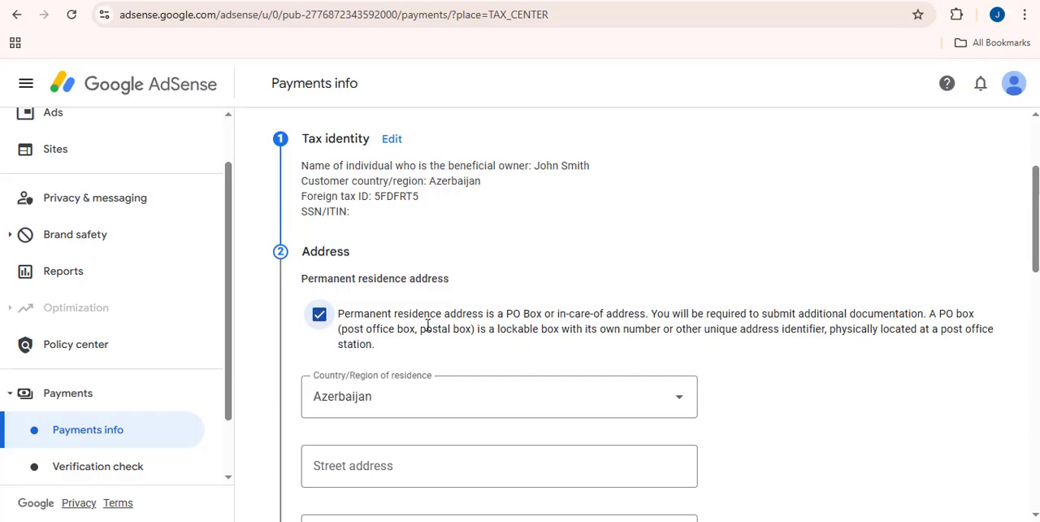
{"action": "scroll", "coordinate": [426, 327], "scroll_direction": "down", "scroll_amount": 1}
{"action": "scroll", "coordinate": [428, 325], "scroll_direction": "down", "scroll_amount": 2}
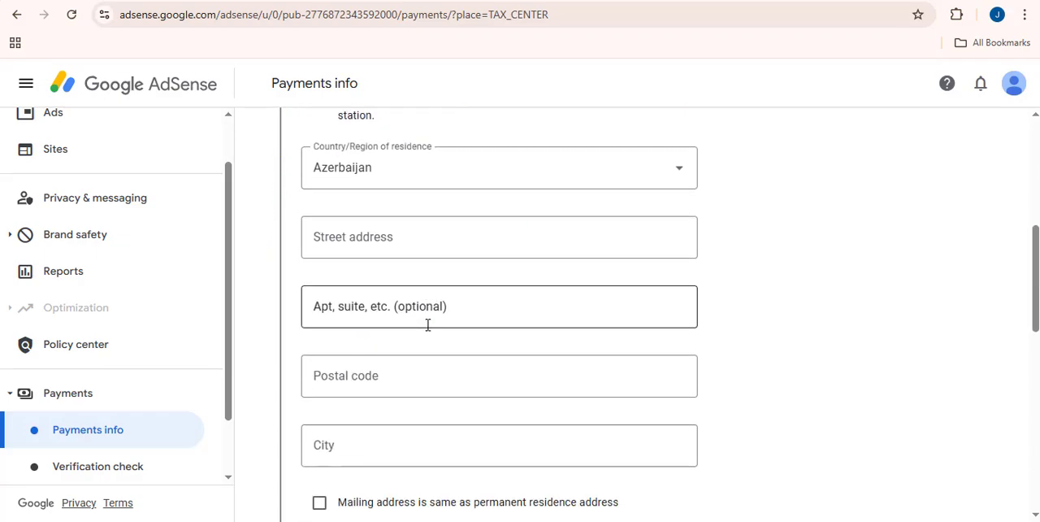
{"action": "left_click", "coordinate": [424, 241]}
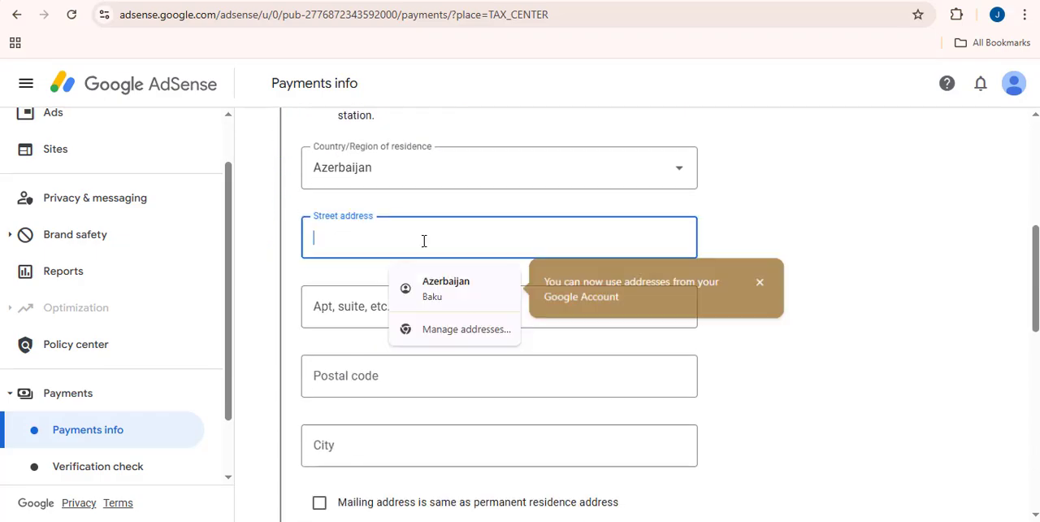
{"action": "left_click", "coordinate": [433, 286]}
{"action": "left_click", "coordinate": [768, 274]}
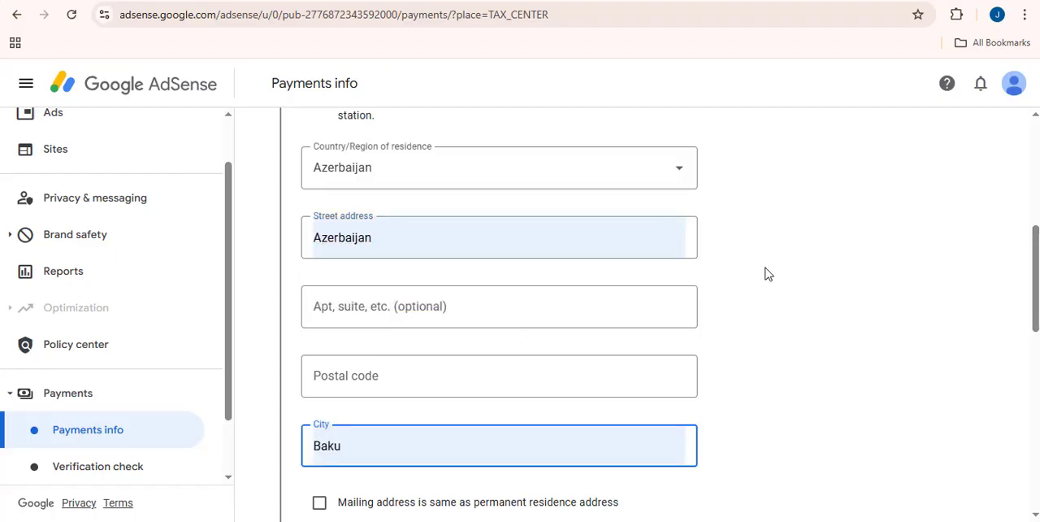
Mark the mailing address as the same as the permanent residence address and submit the Address section
{"action": "scroll", "coordinate": [768, 274], "scroll_direction": "down", "scroll_amount": 3}
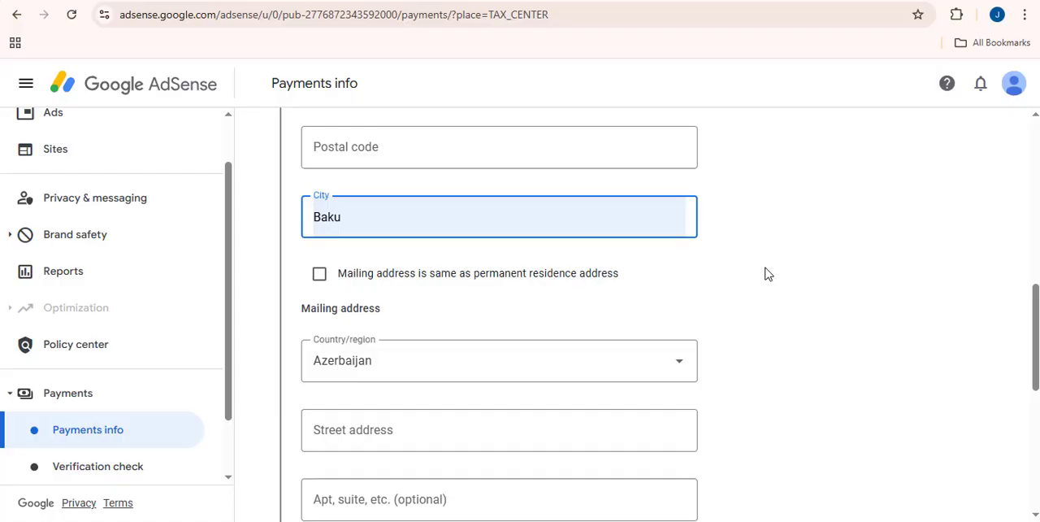
{"action": "left_click", "coordinate": [319, 277]}
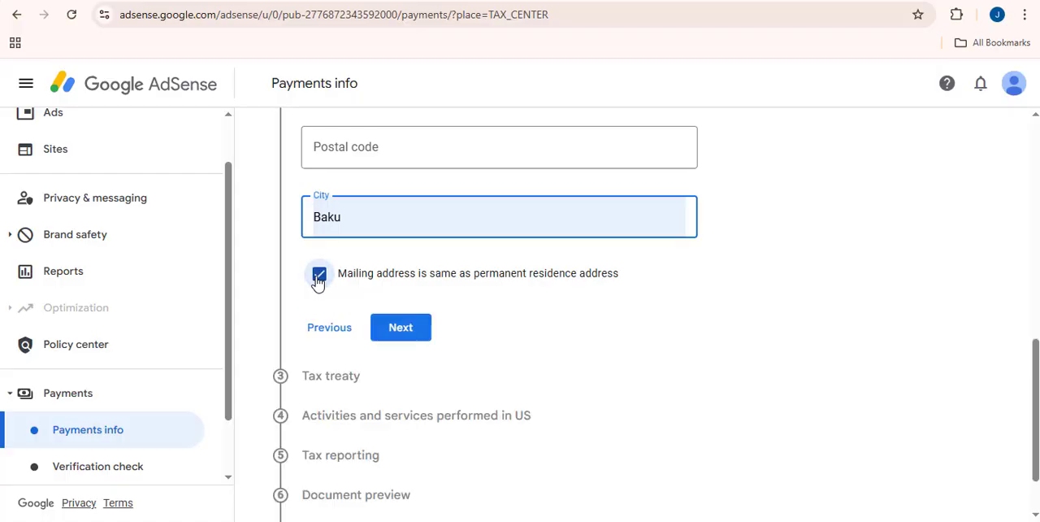
{"action": "left_click", "coordinate": [398, 331]}
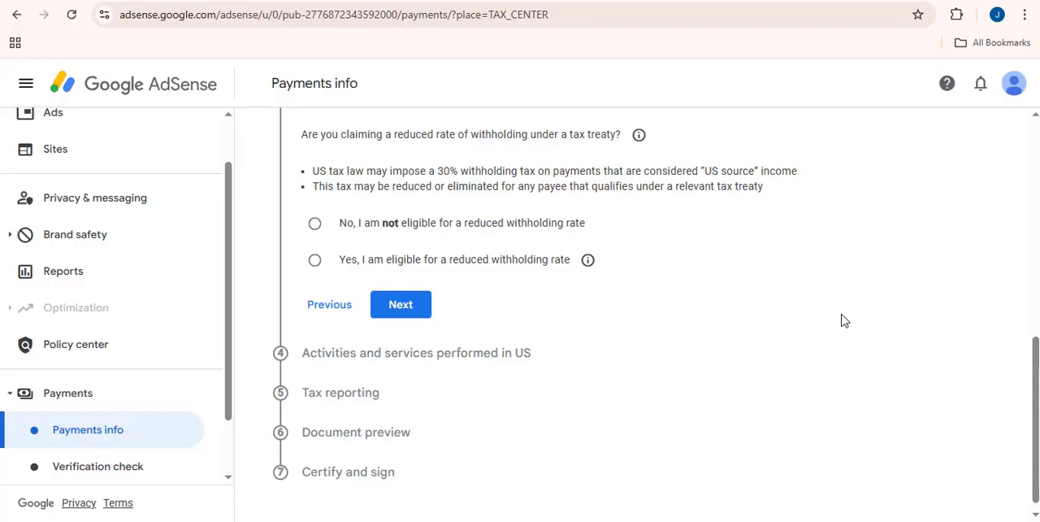
Claim eligibility for a reduced withholding rate under the tax treaty and certify residency in Azerbaijan
{"action": "left_click", "coordinate": [340, 268]}
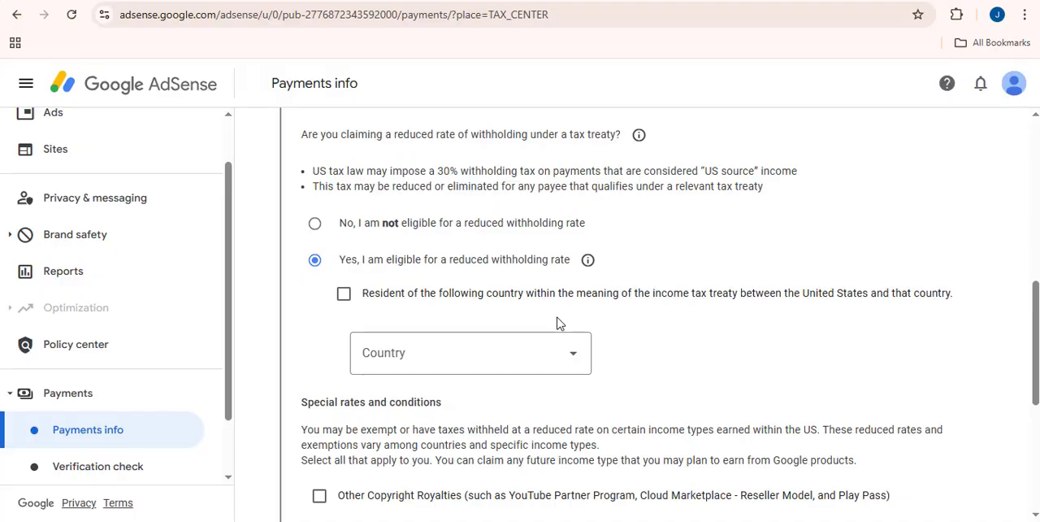
{"action": "left_click", "coordinate": [537, 352]}
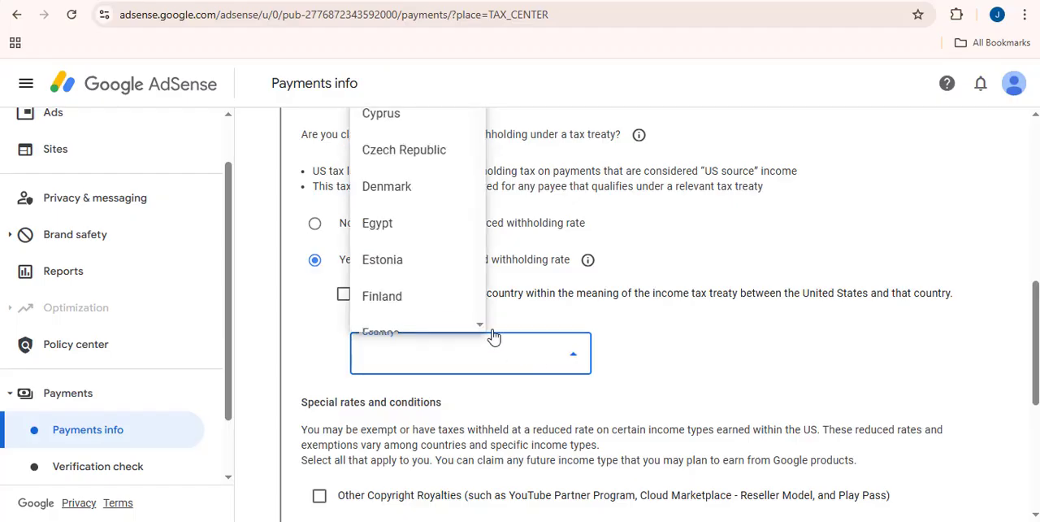
{"action": "scroll", "coordinate": [439, 277], "scroll_direction": "down", "scroll_amount": 5}
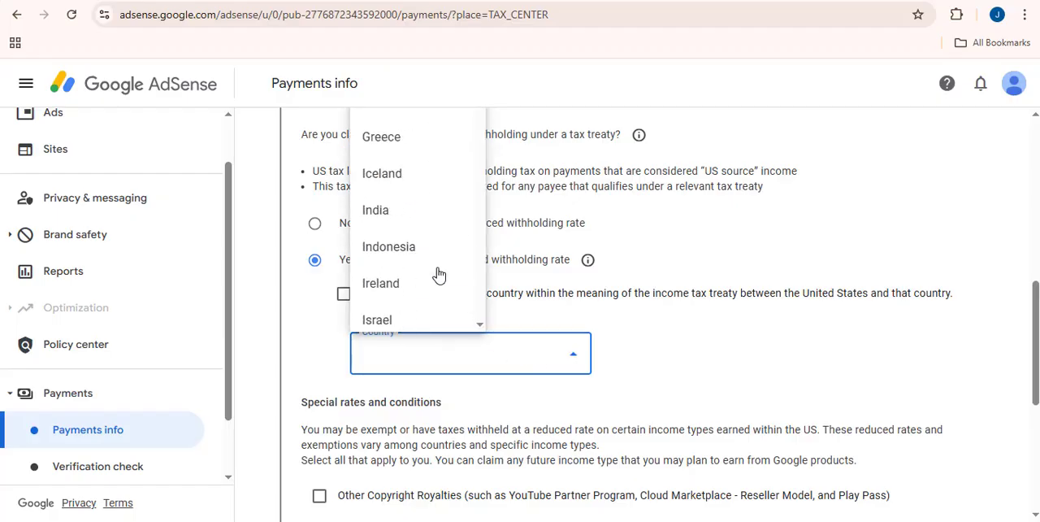
{"action": "scroll", "coordinate": [439, 277], "scroll_direction": "down", "scroll_amount": 2}
{"action": "scroll", "coordinate": [439, 276], "scroll_direction": "up", "scroll_amount": 6}
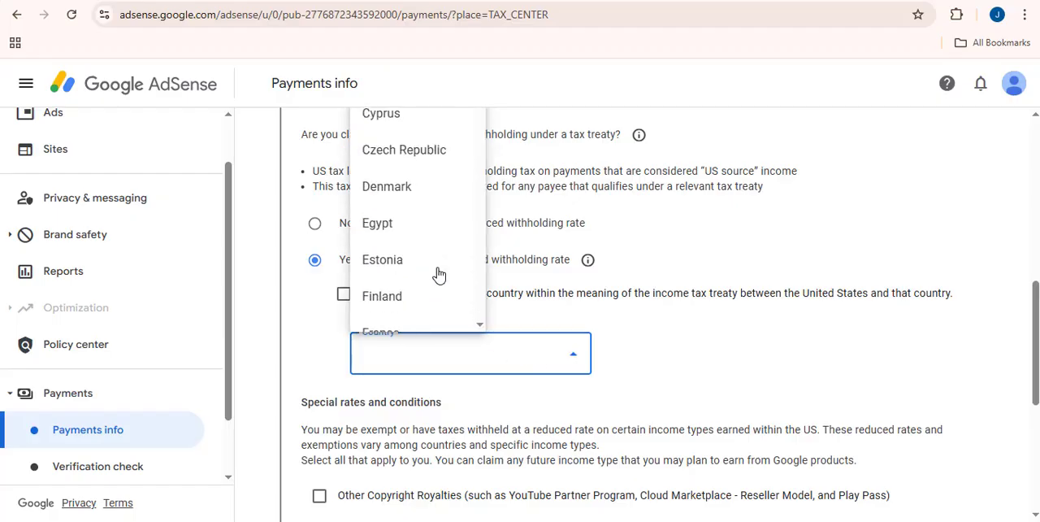
{"action": "scroll", "coordinate": [439, 276], "scroll_direction": "up", "scroll_amount": 5}
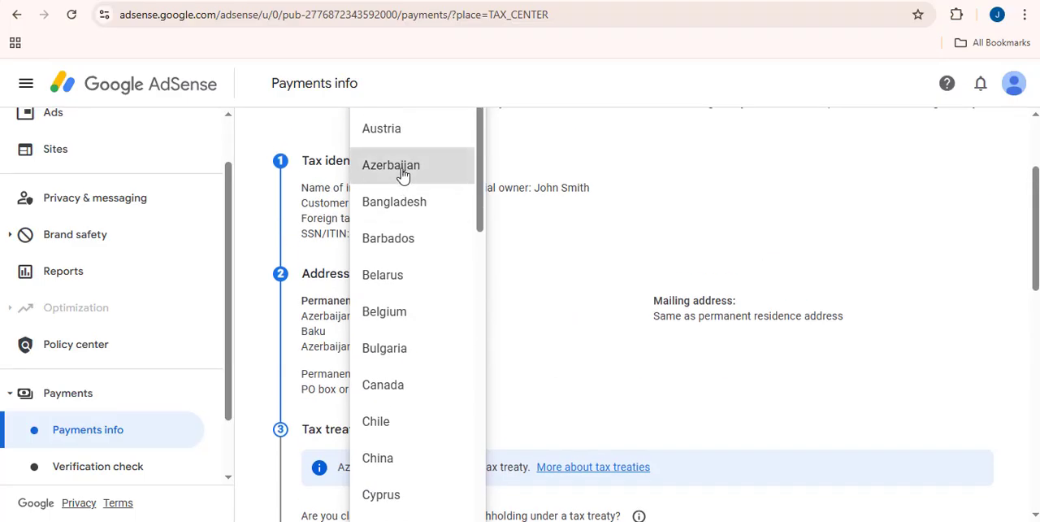
{"action": "left_click", "coordinate": [402, 175]}
{"action": "left_click", "coordinate": [345, 178]}
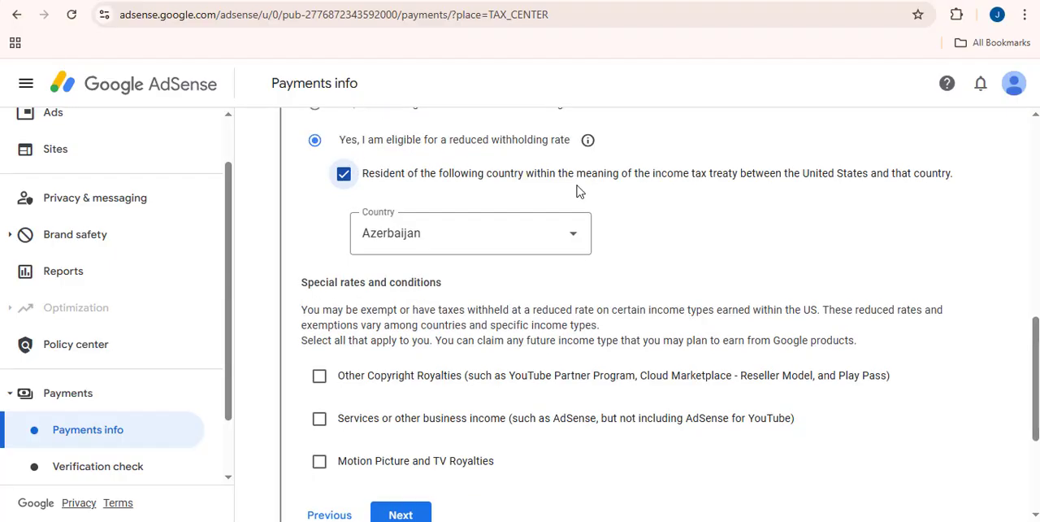
Claim Other Copyright Royalties under Article 3 and paragraph 1 at the 0% reduced treaty rate, and confirm the treaty terms are met
{"action": "scroll", "coordinate": [576, 190], "scroll_direction": "down", "scroll_amount": 2}
{"action": "left_click", "coordinate": [320, 228]}
{"action": "left_click", "coordinate": [452, 303]}
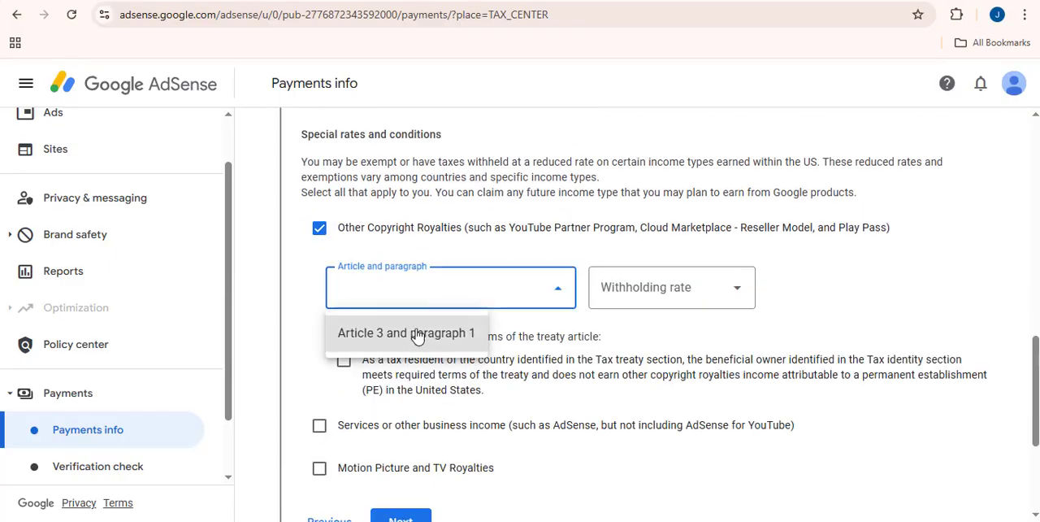
{"action": "left_click", "coordinate": [413, 332]}
{"action": "left_click", "coordinate": [618, 307]}
{"action": "left_click", "coordinate": [622, 333]}
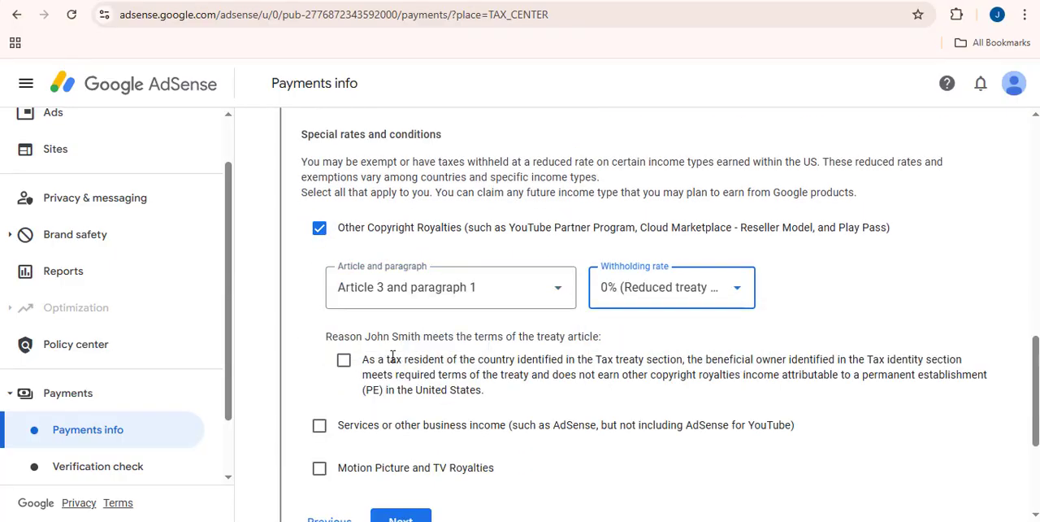
{"action": "left_click", "coordinate": [344, 360]}
Claim Services or other business income under Article 4 and paragraph 1 at the 0% reduced treaty rate, and confirm the treaty terms are met
{"action": "scroll", "coordinate": [550, 363], "scroll_direction": "down", "scroll_amount": 2}
{"action": "left_click", "coordinate": [320, 275]}
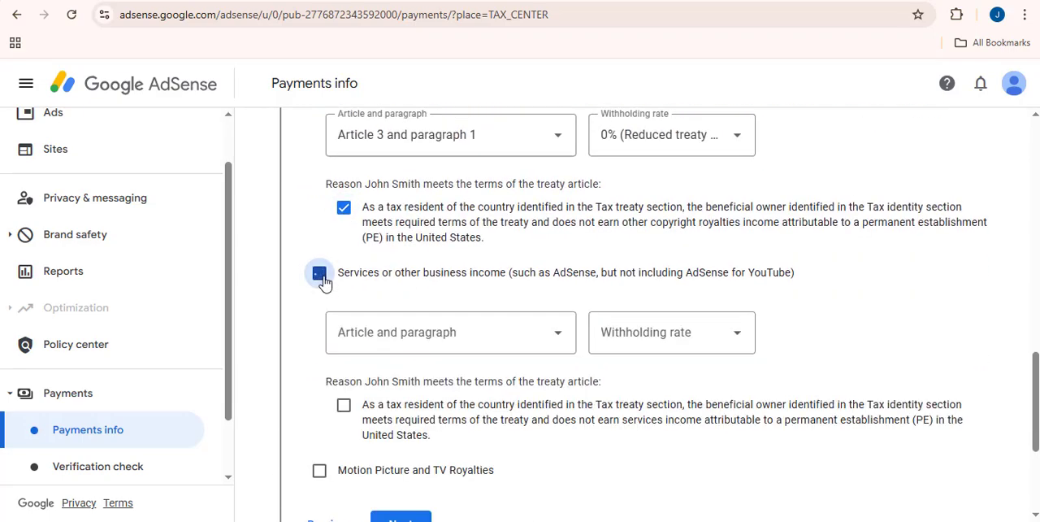
{"action": "left_click", "coordinate": [395, 345]}
{"action": "left_click", "coordinate": [395, 378]}
{"action": "left_click", "coordinate": [678, 346]}
{"action": "left_click", "coordinate": [646, 379]}
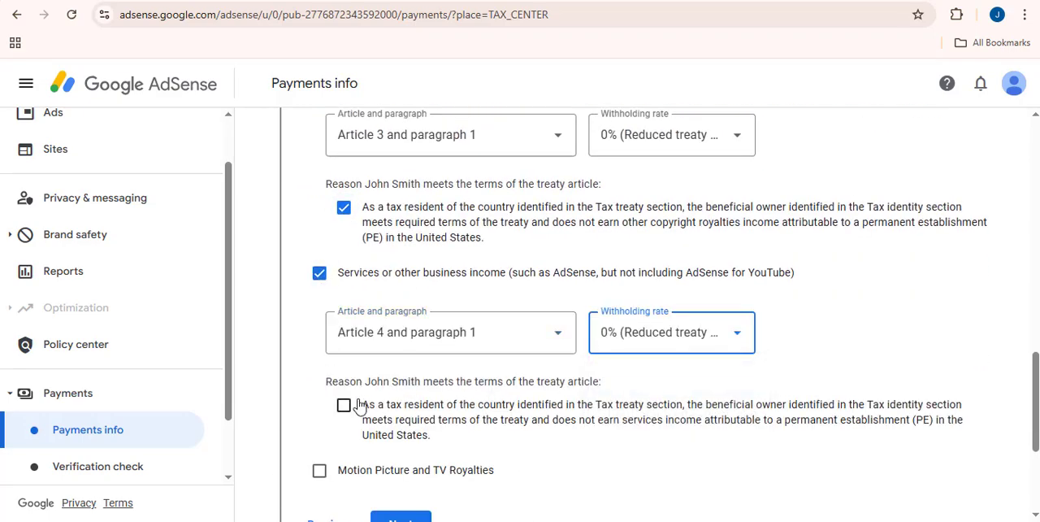
{"action": "left_click", "coordinate": [344, 404]}
Claim Motion Picture and TV Royalties under Article 3 and paragraph 1 at 0%, confirm the treaty terms, and submit the Tax treaty section
{"action": "scroll", "coordinate": [349, 390], "scroll_direction": "down", "scroll_amount": 3}
{"action": "left_click", "coordinate": [319, 241]}
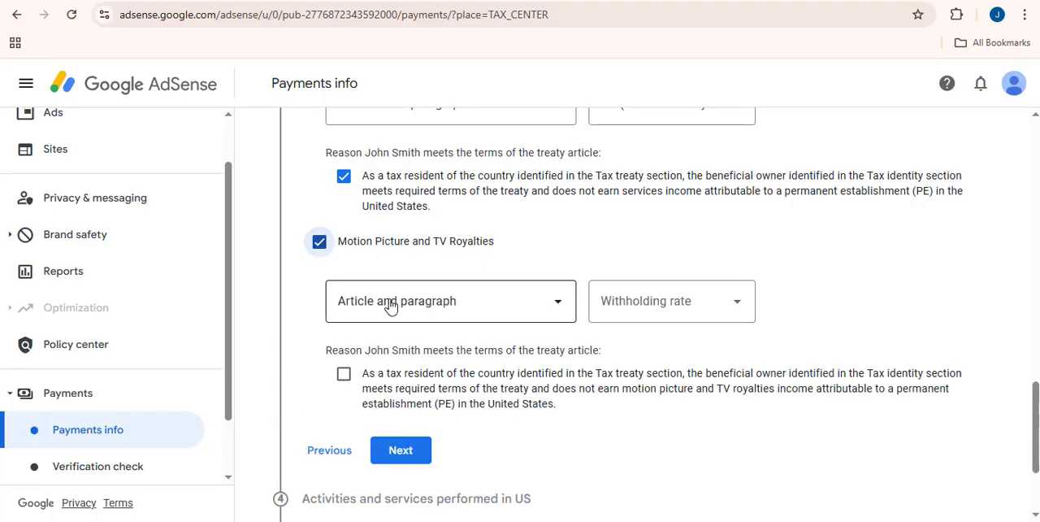
{"action": "left_click", "coordinate": [388, 301]}
{"action": "left_click", "coordinate": [349, 350]}
{"action": "left_click", "coordinate": [623, 313]}
{"action": "left_click", "coordinate": [626, 346]}
{"action": "left_click", "coordinate": [344, 373]}
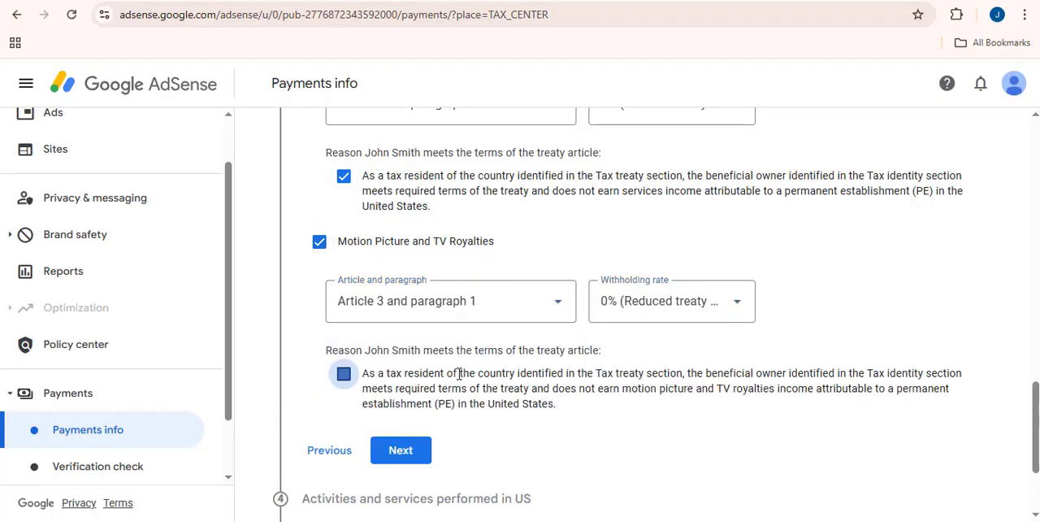
{"action": "scroll", "coordinate": [715, 378], "scroll_direction": "down", "scroll_amount": 1}
{"action": "left_click", "coordinate": [400, 374]}
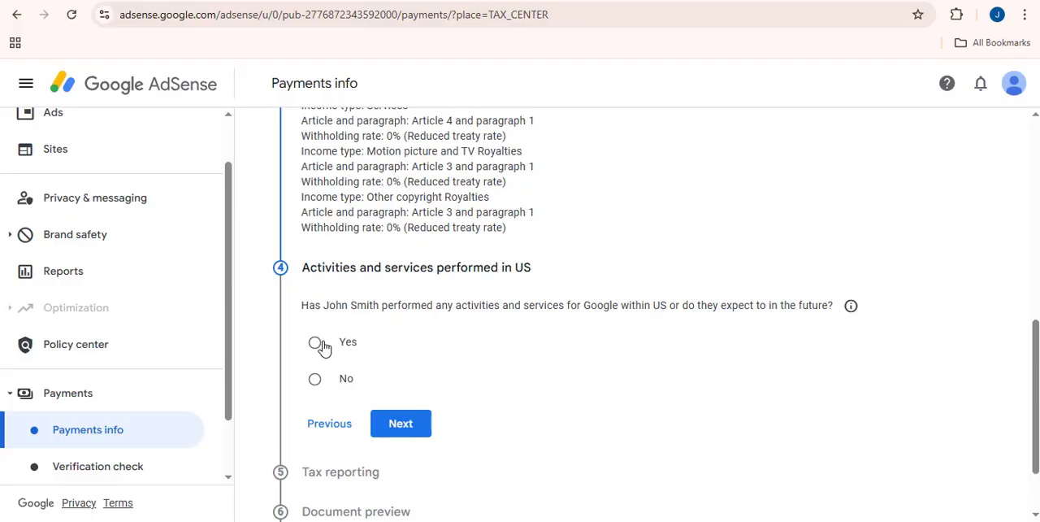
Answer No to US activities, certify that services are performed solely outside the US, and submit the section
{"action": "left_click", "coordinate": [316, 380]}
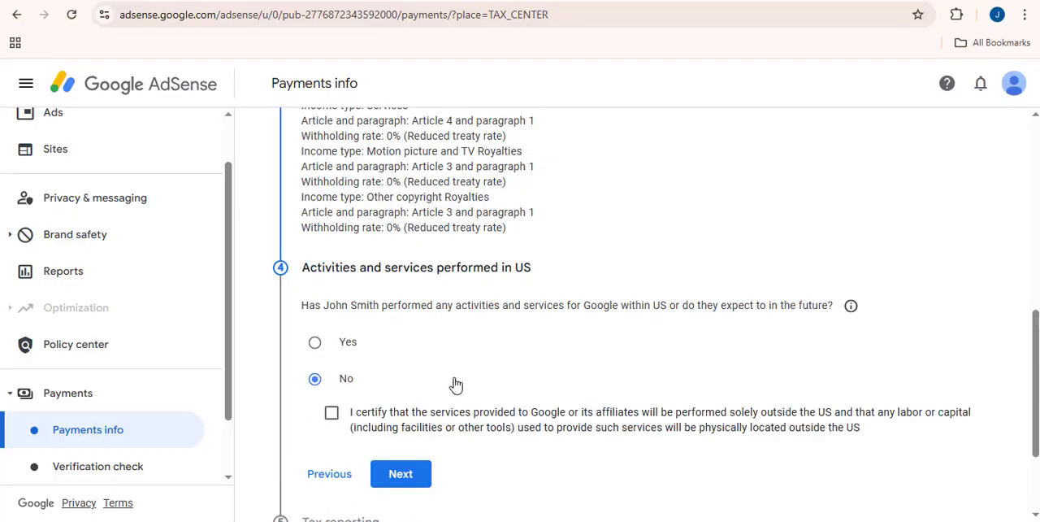
{"action": "left_click", "coordinate": [331, 415]}
{"action": "scroll", "coordinate": [493, 394], "scroll_direction": "down", "scroll_amount": 2}
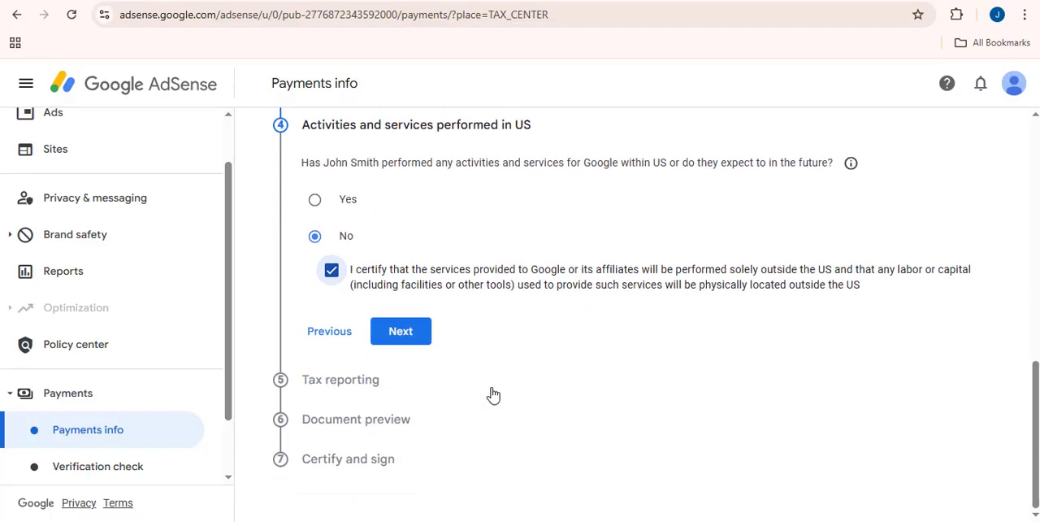
{"action": "left_click", "coordinate": [412, 338]}
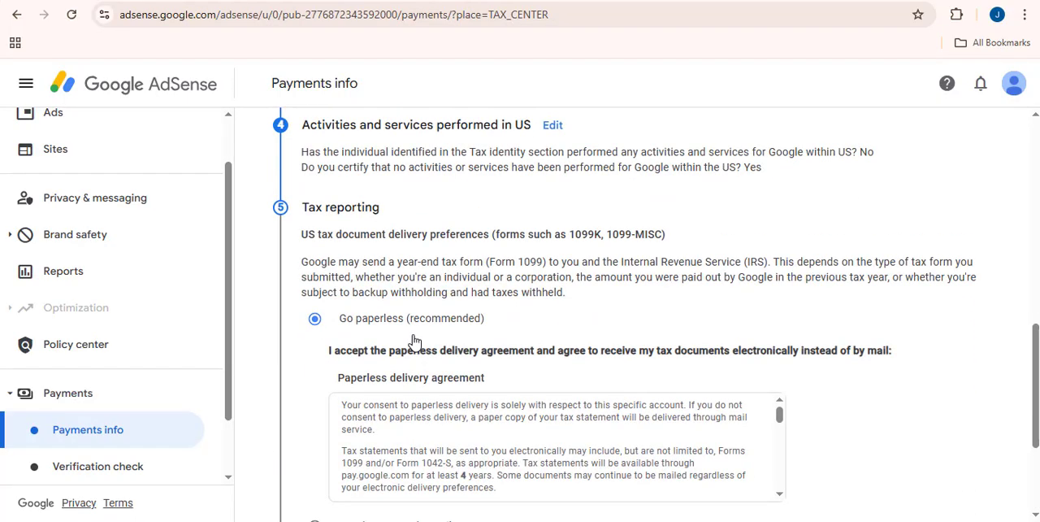
Choose paperless delivery for the US tax documents and submit the Tax reporting section
{"action": "scroll", "coordinate": [865, 334], "scroll_direction": "down", "scroll_amount": 3}
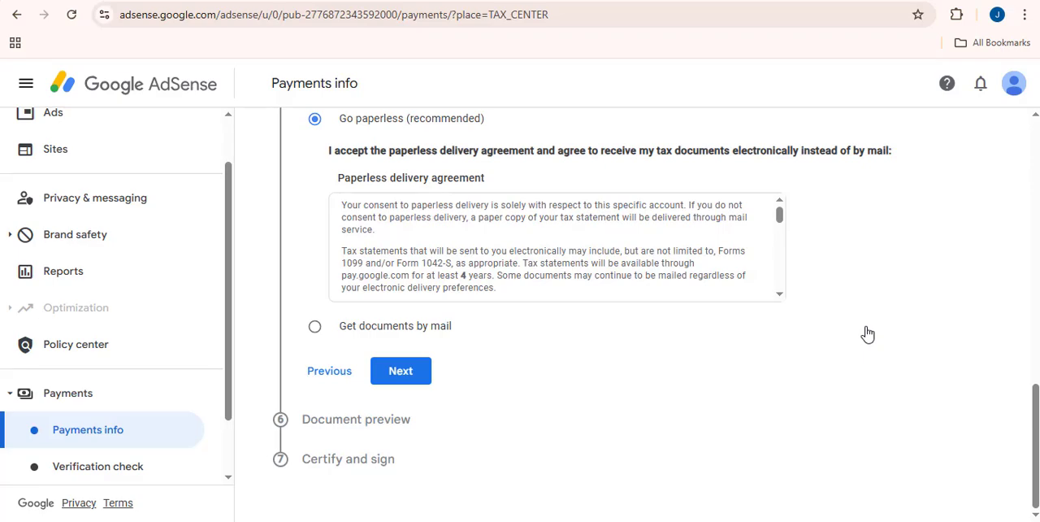
{"action": "left_click", "coordinate": [315, 326]}
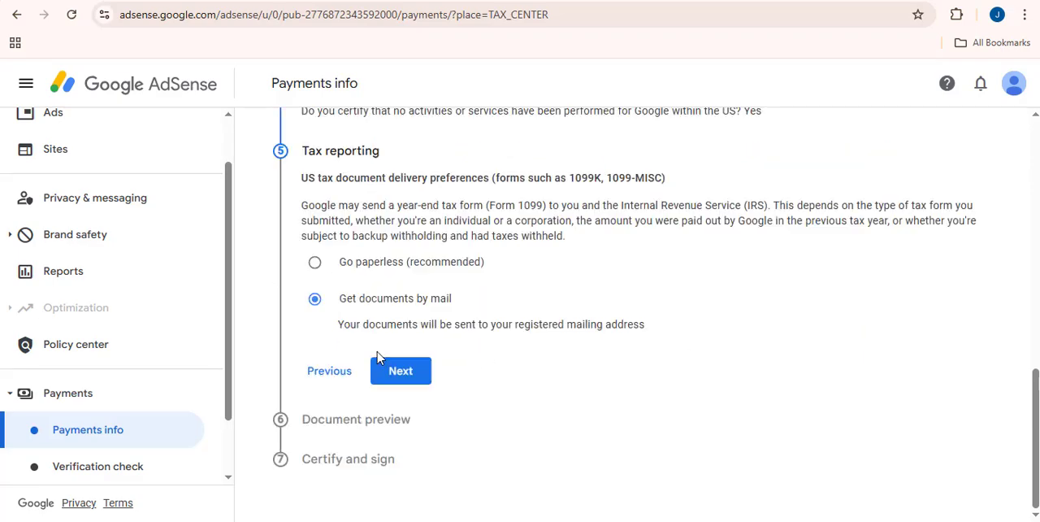
{"action": "left_click", "coordinate": [314, 262]}
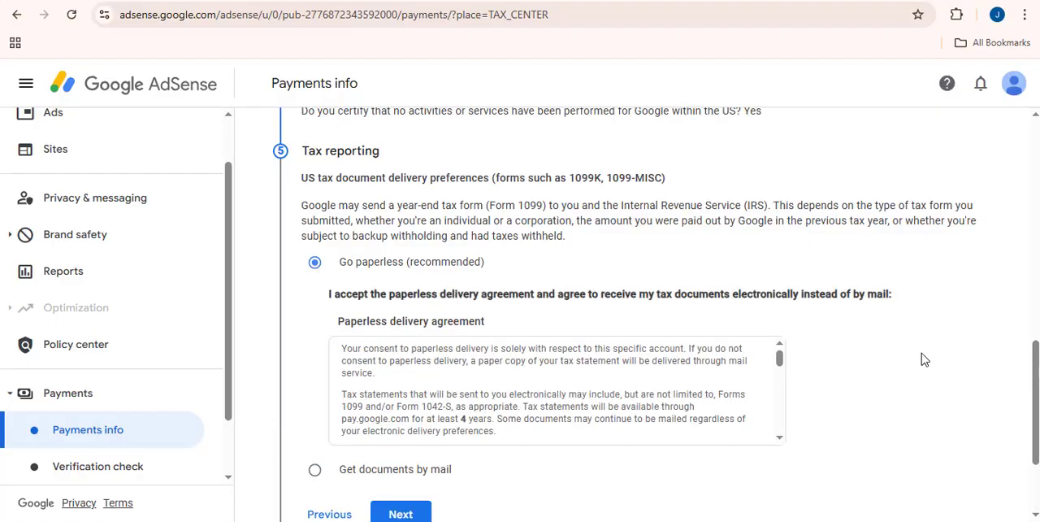
{"action": "scroll", "coordinate": [922, 360], "scroll_direction": "down", "scroll_amount": 2}
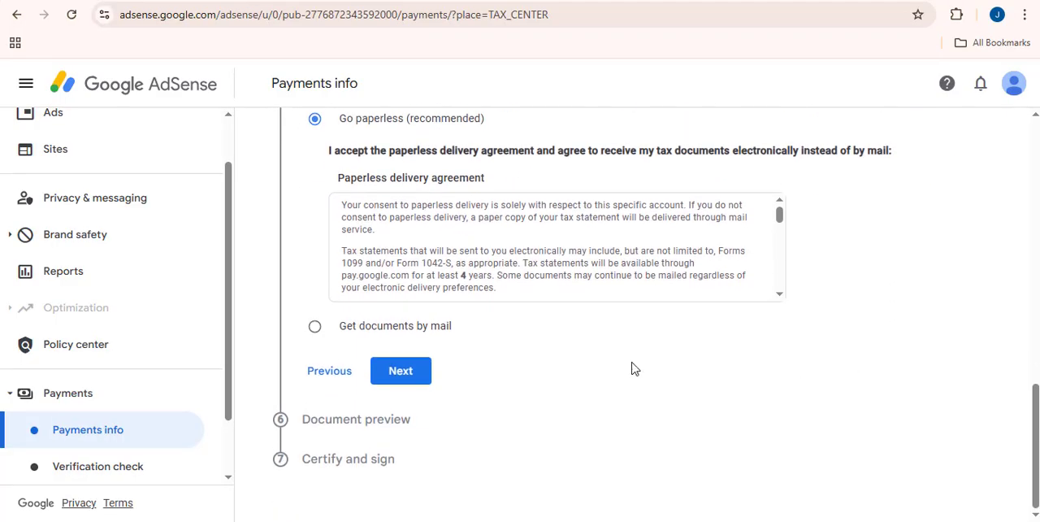
{"action": "left_click", "coordinate": [401, 370]}
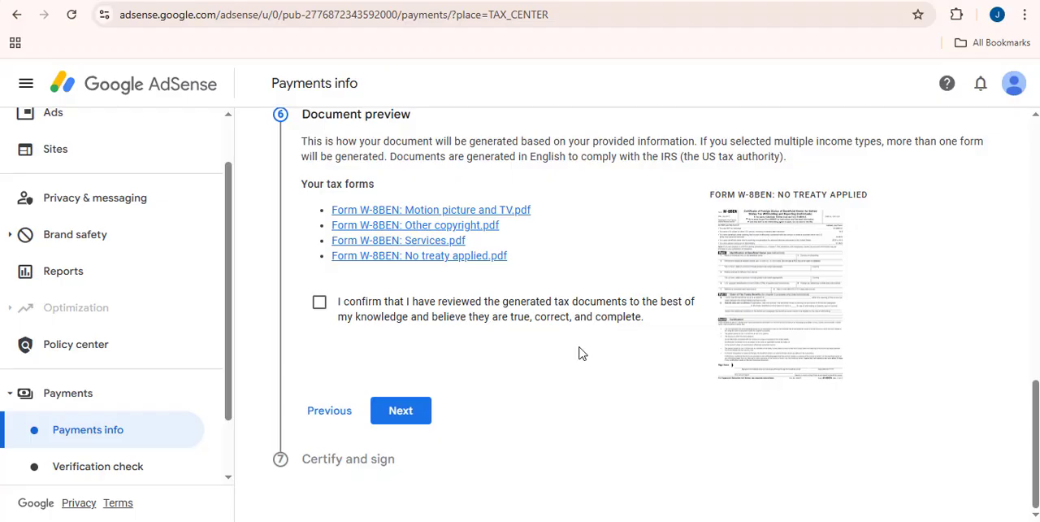
Confirm the generated tax documents as reviewed and accept the tax form certification under penalties of perjury
{"action": "left_click", "coordinate": [321, 308]}
{"action": "left_click", "coordinate": [406, 413]}
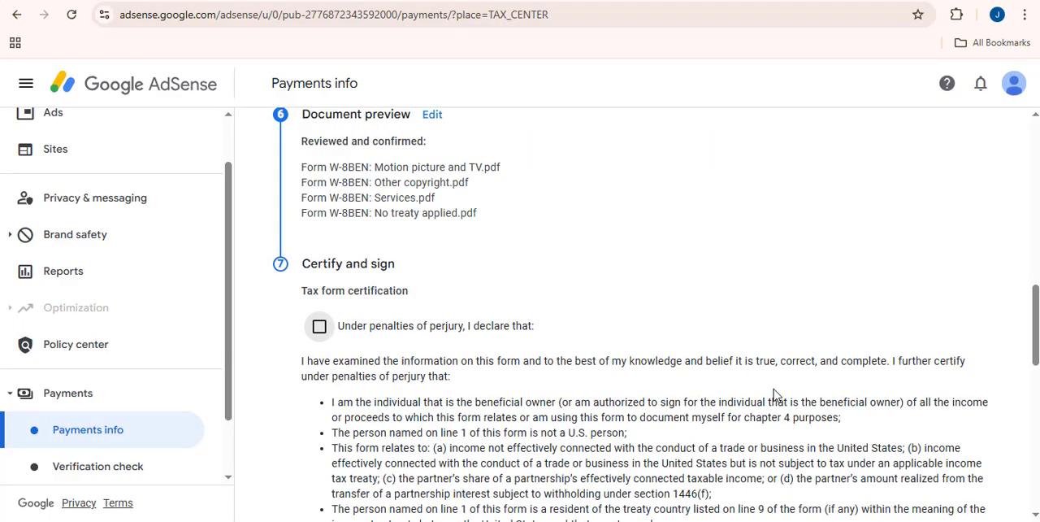
{"action": "left_click", "coordinate": [319, 327]}
Accept the optional Unchanged status affidavit so the tax form applies to prior payments
{"action": "scroll", "coordinate": [601, 341], "scroll_direction": "down", "scroll_amount": 5}
{"action": "scroll", "coordinate": [599, 340], "scroll_direction": "down", "scroll_amount": 1}
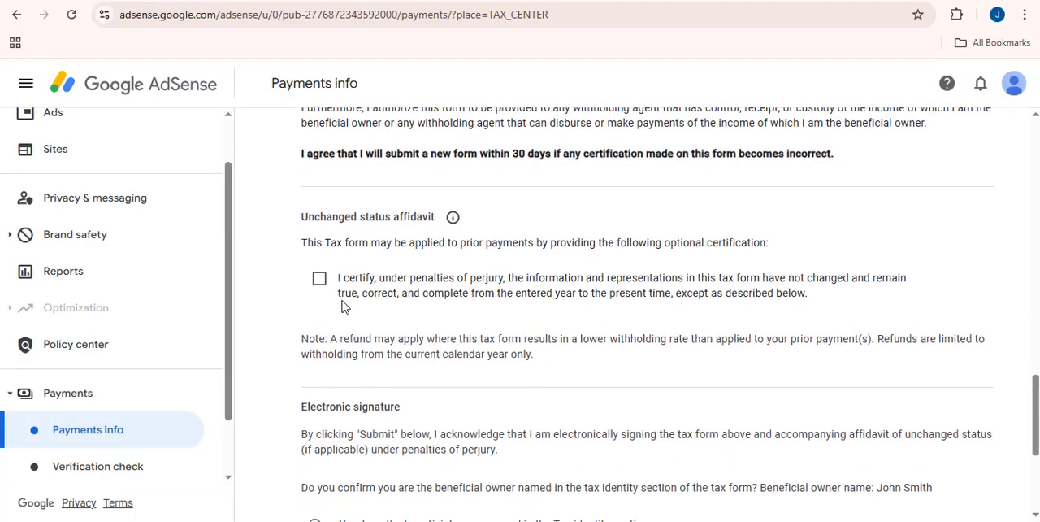
{"action": "left_click", "coordinate": [320, 278]}
Confirm being the beneficial owner named in the Tax identity section and submit the signed tax form
{"action": "scroll", "coordinate": [611, 335], "scroll_direction": "down", "scroll_amount": 5}
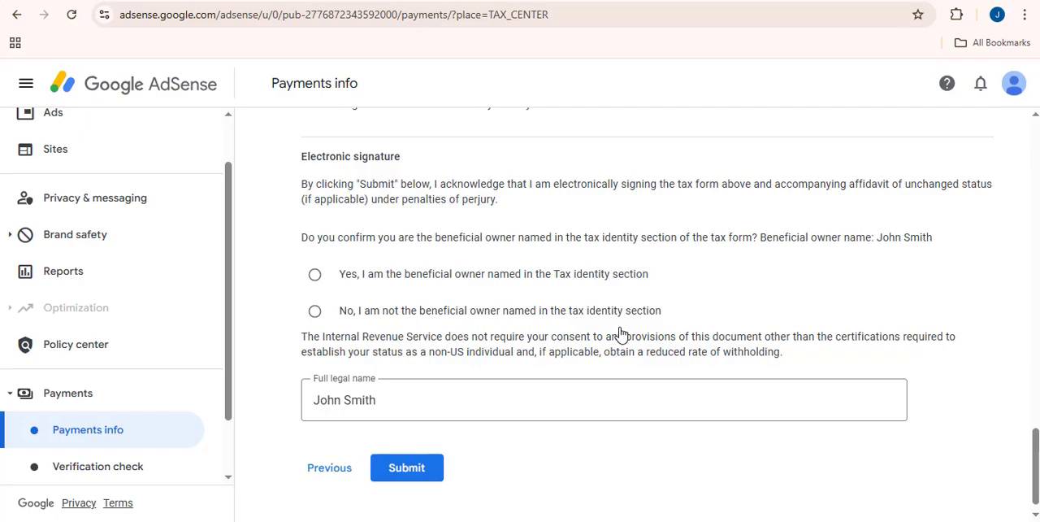
{"action": "left_click", "coordinate": [314, 275]}
{"action": "scroll", "coordinate": [546, 319], "scroll_direction": "down", "scroll_amount": 1}
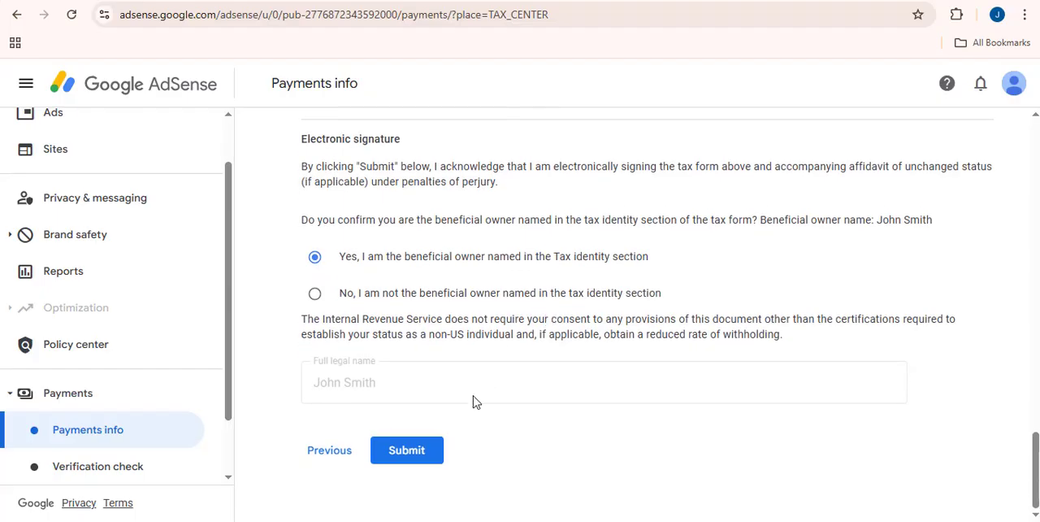
{"action": "left_click", "coordinate": [434, 452]}
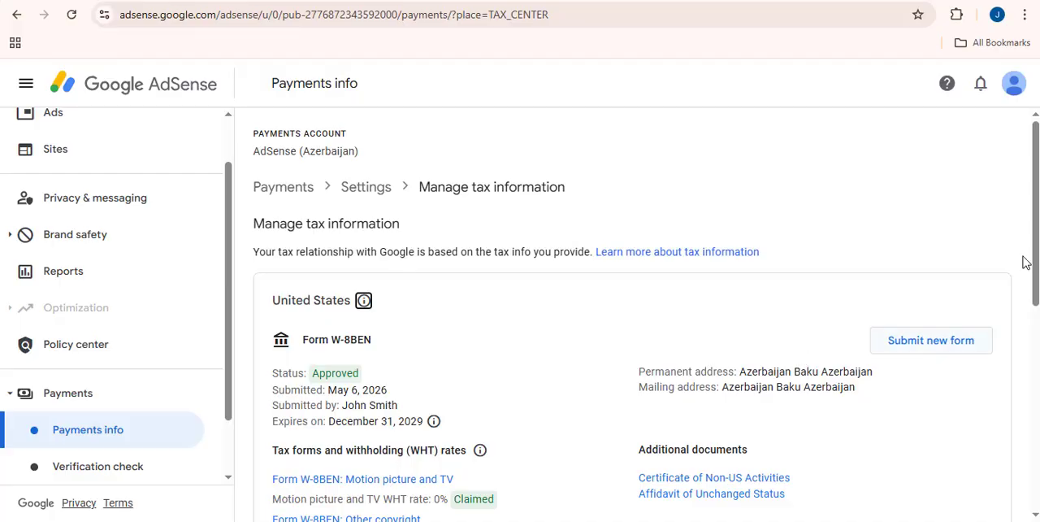
{"action": "left_click_drag", "start_coordinate": [1035, 190], "coordinate": [1036, 253]}
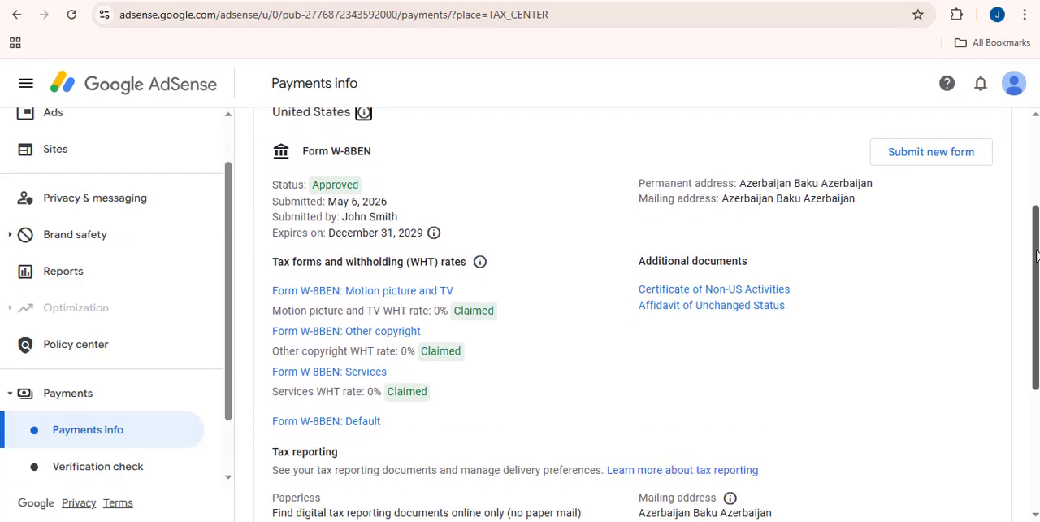